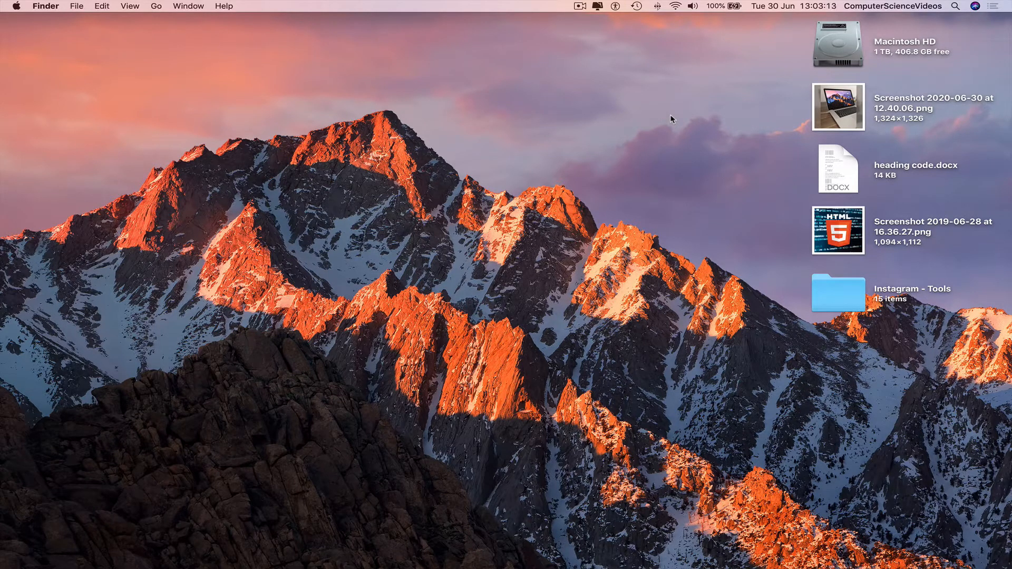
Step: Open Photoshop and create a 1500 × 1500 pixel document with a white background, named Image Edit
mouse_move(533, 562)
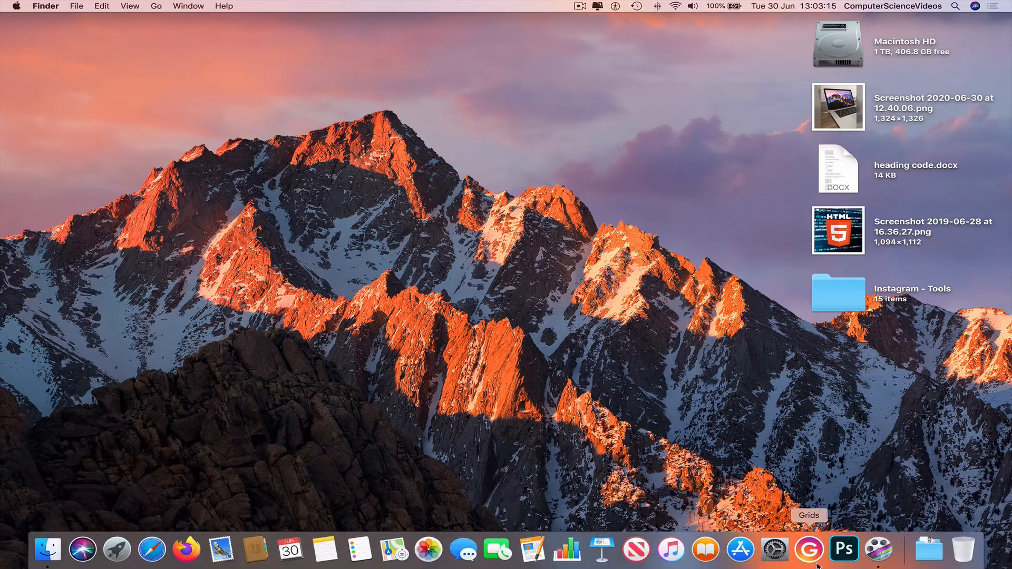
left_click(849, 557)
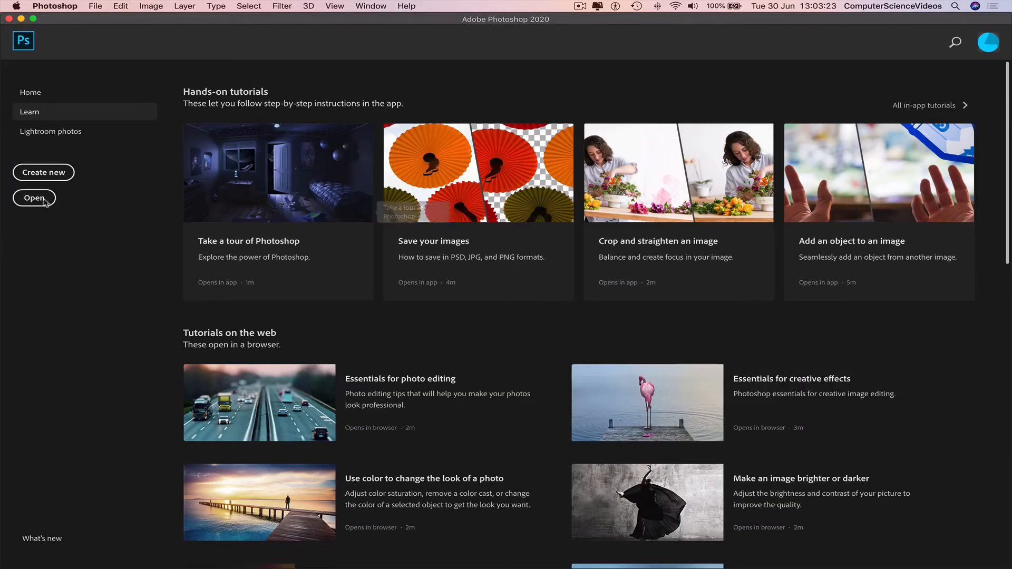
left_click(49, 177)
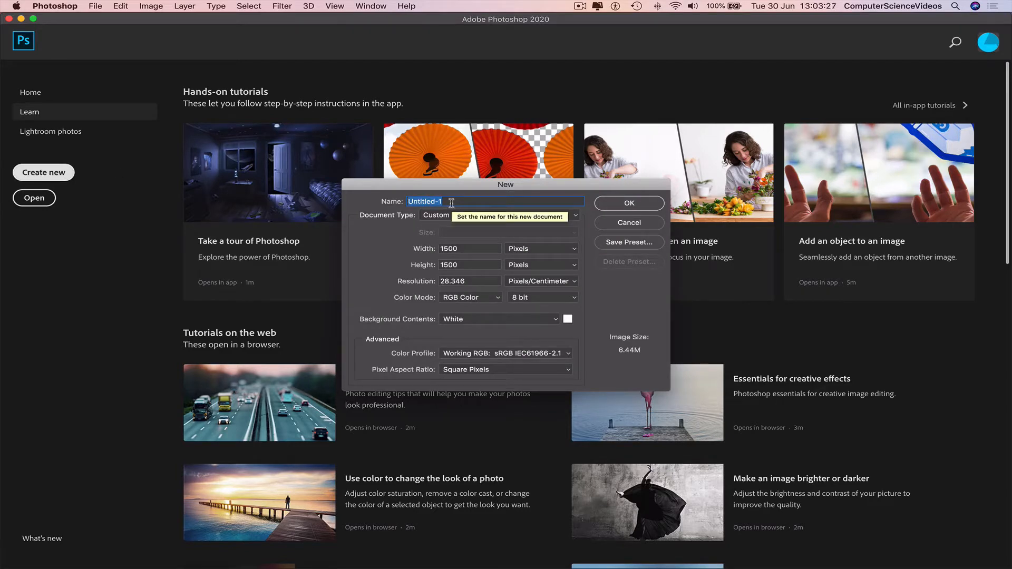
type("Image Edit")
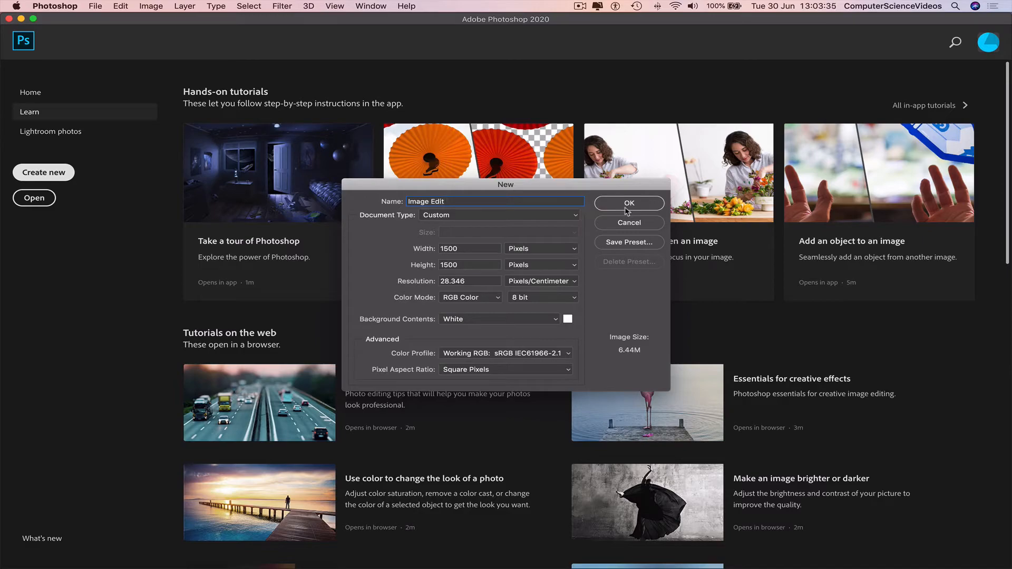
left_click(652, 206)
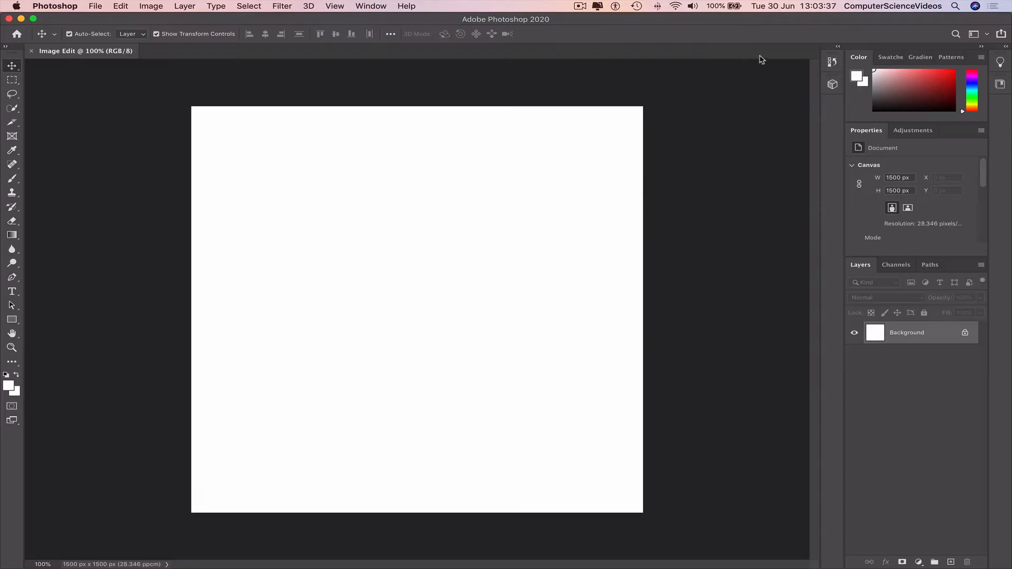
Step: Place the laptop photo Screenshot 2020-06-30 at 12.40.06.png from the desktop onto the canvas
left_click_drag(831, 13, 672, 19)
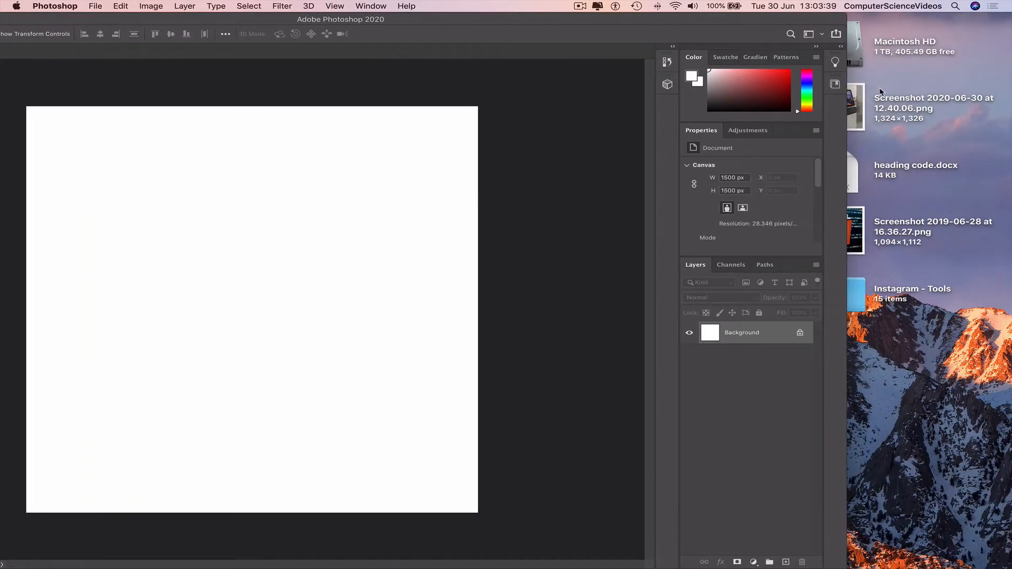
left_click_drag(890, 96, 409, 214)
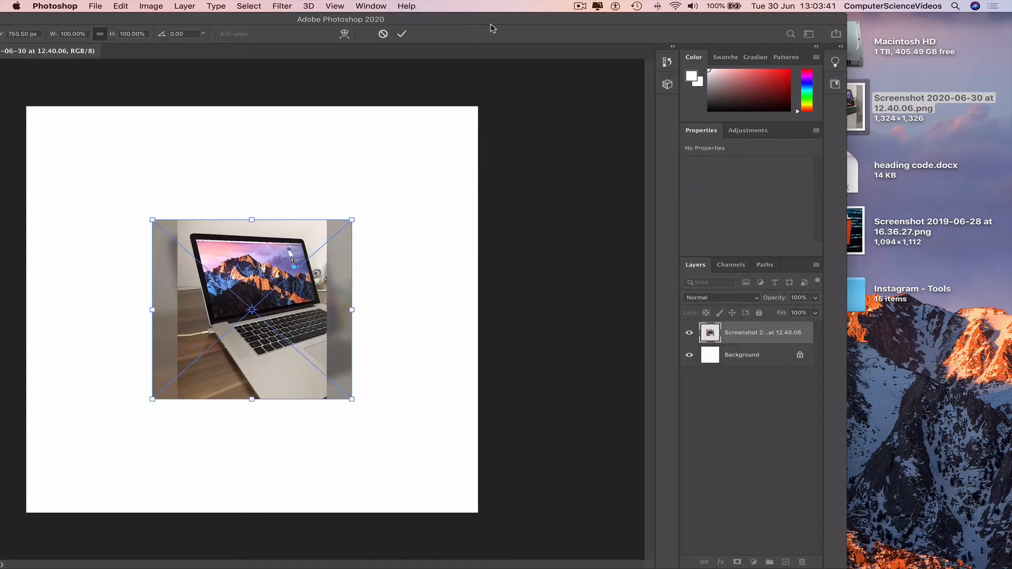
left_click_drag(490, 20, 656, 20)
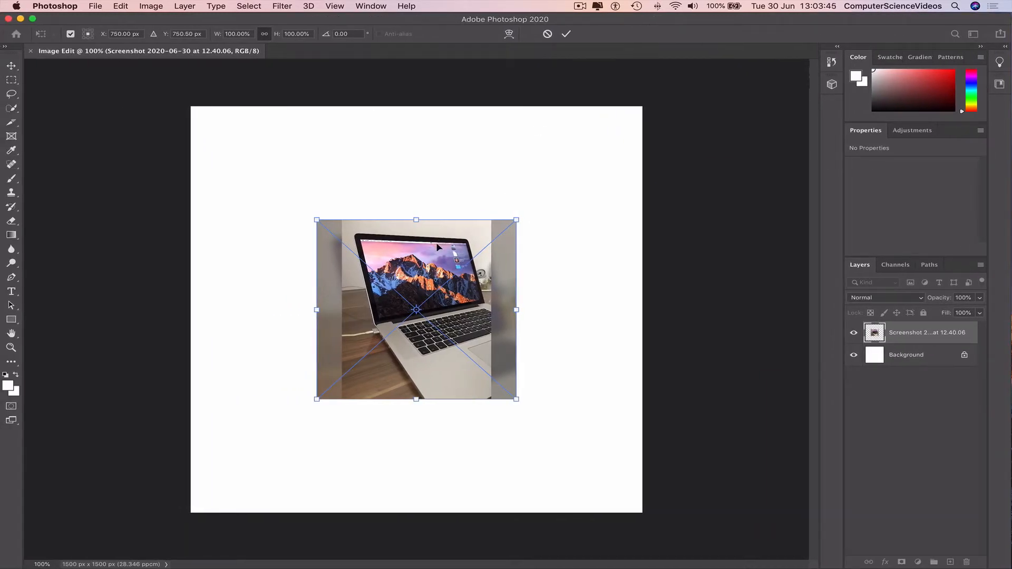
Step: Move the placed photo to the canvas's upper-left area and enlarge it to about 1374 × 1375 px, nearly filling the canvas
left_click_drag(437, 247, 327, 146)
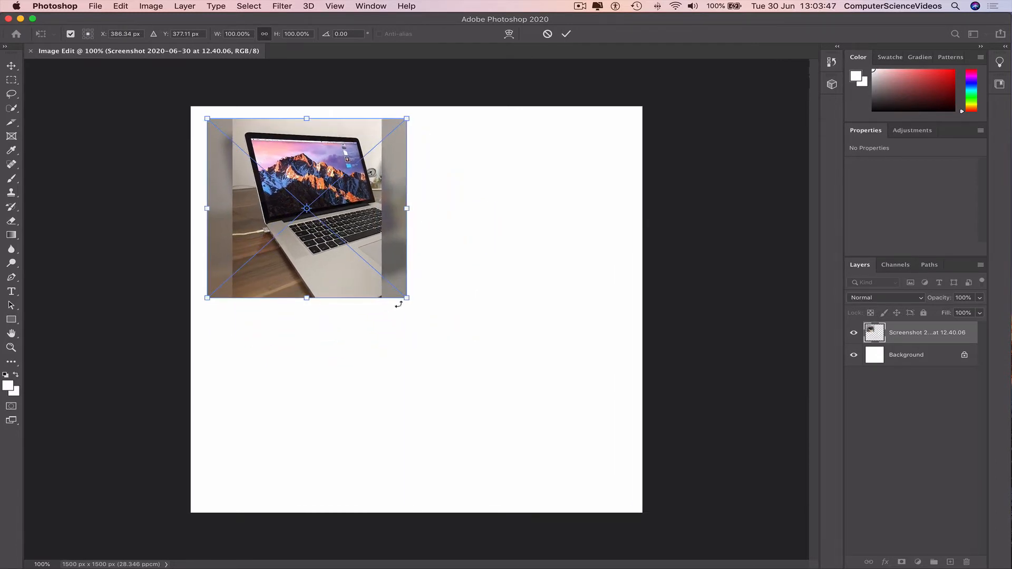
left_click_drag(407, 299, 611, 504)
left_click(13, 66)
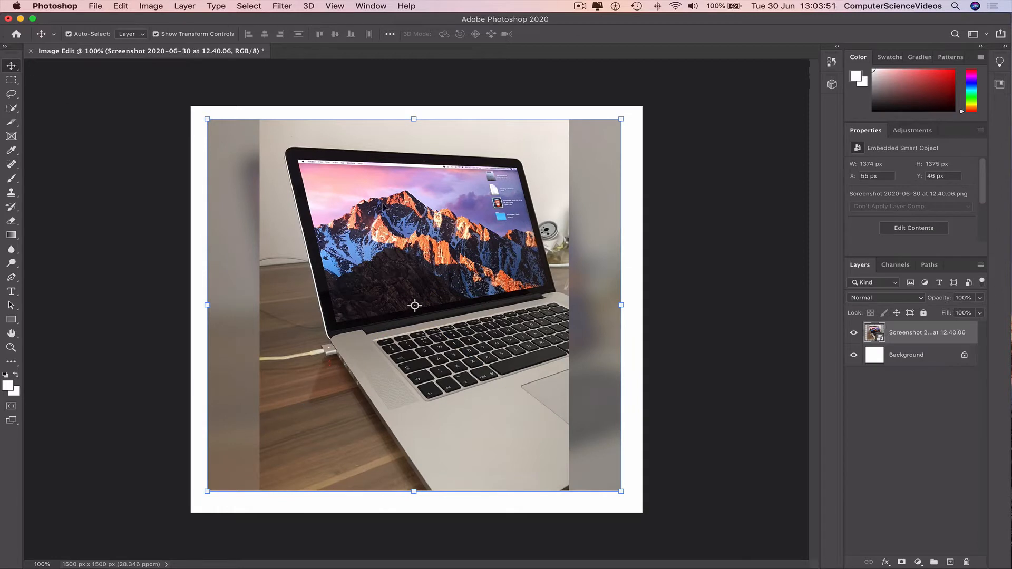
left_click(142, 125)
Step: Select the wall area and upper blurred strip left of the laptop screen with the Quick Selection tool and try to delete it
left_click(928, 337)
left_click(13, 110)
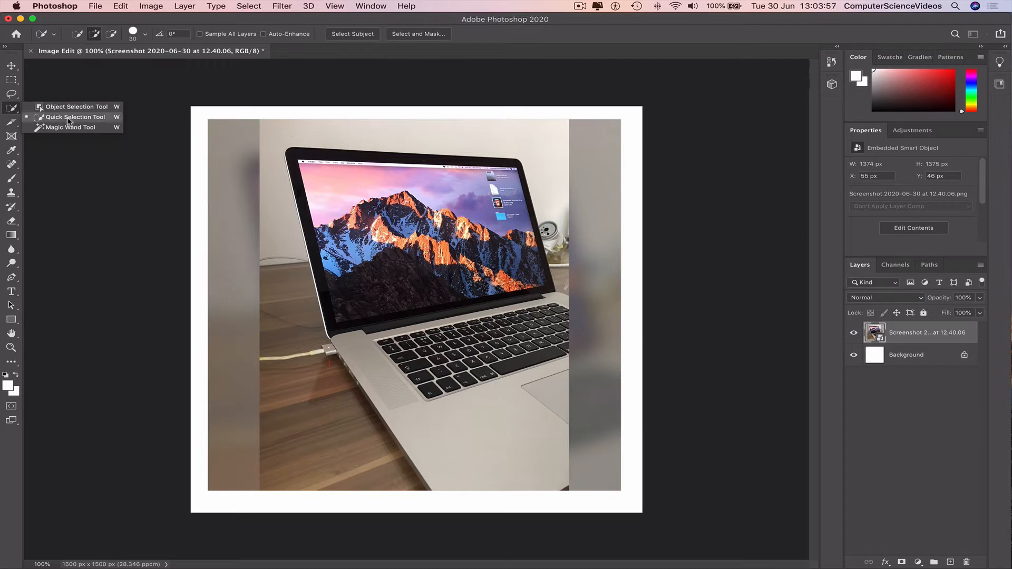
left_click(90, 118)
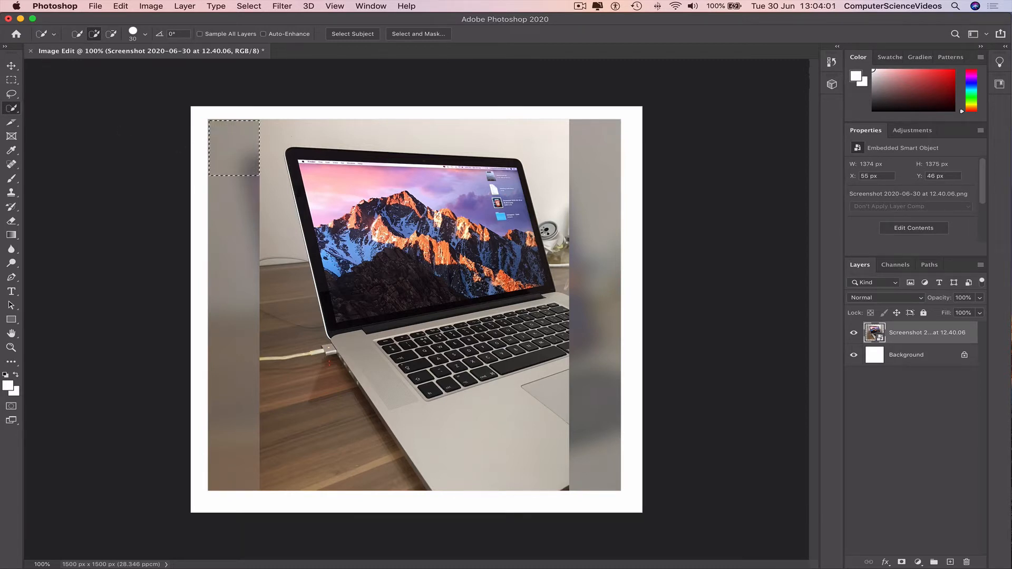
mouse_move(245, 185)
left_mouse_down()
mouse_move(276, 226)
mouse_move(284, 273)
left_mouse_up()
key("BackSpace")
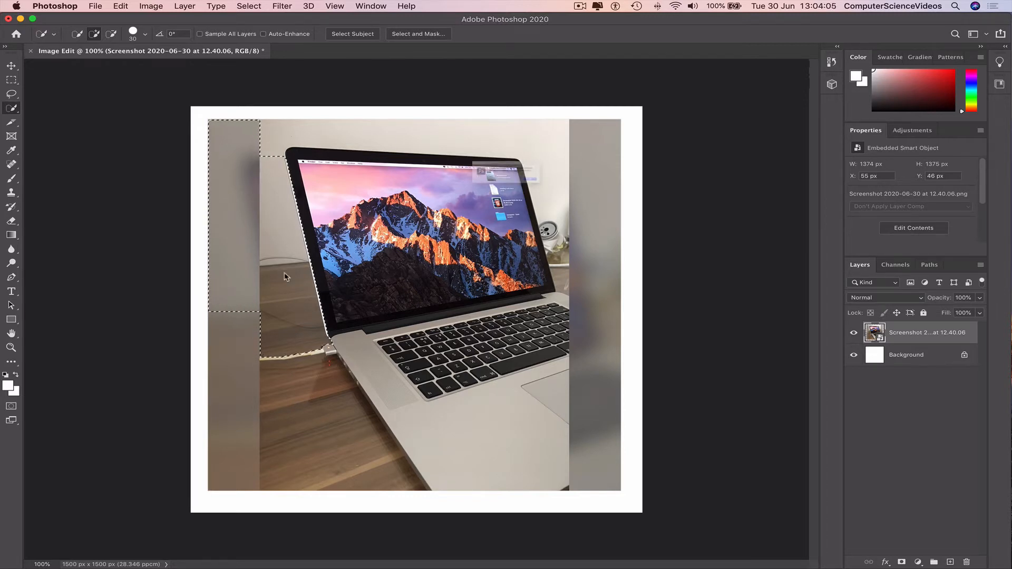
left_click(596, 198)
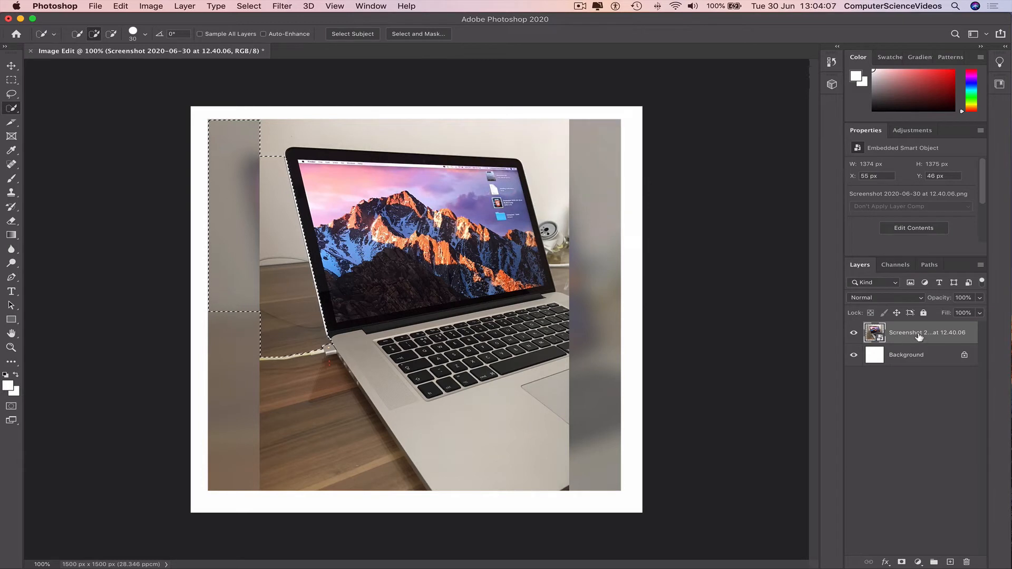
Step: Rasterize the photo's smart object by using the Eraser on it, and delete the selected wall area left of the laptop
left_click(12, 222)
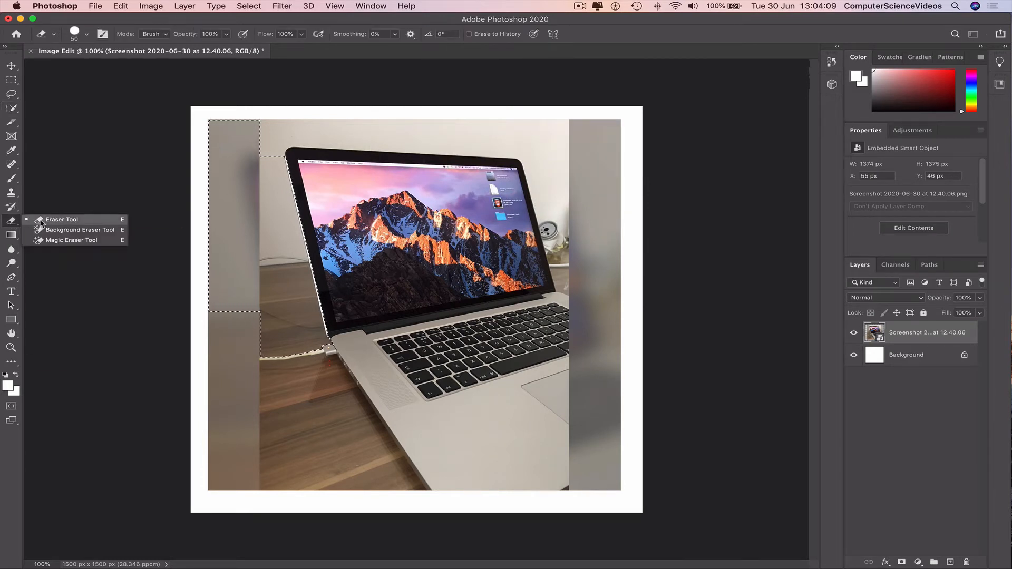
left_click(47, 225)
left_click(294, 292)
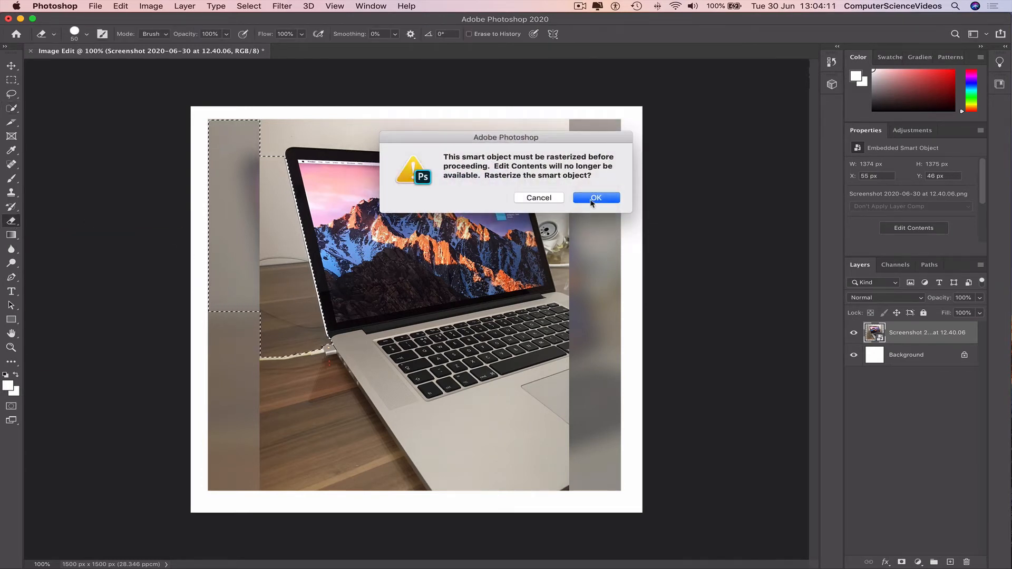
left_click(594, 198)
key("Delete")
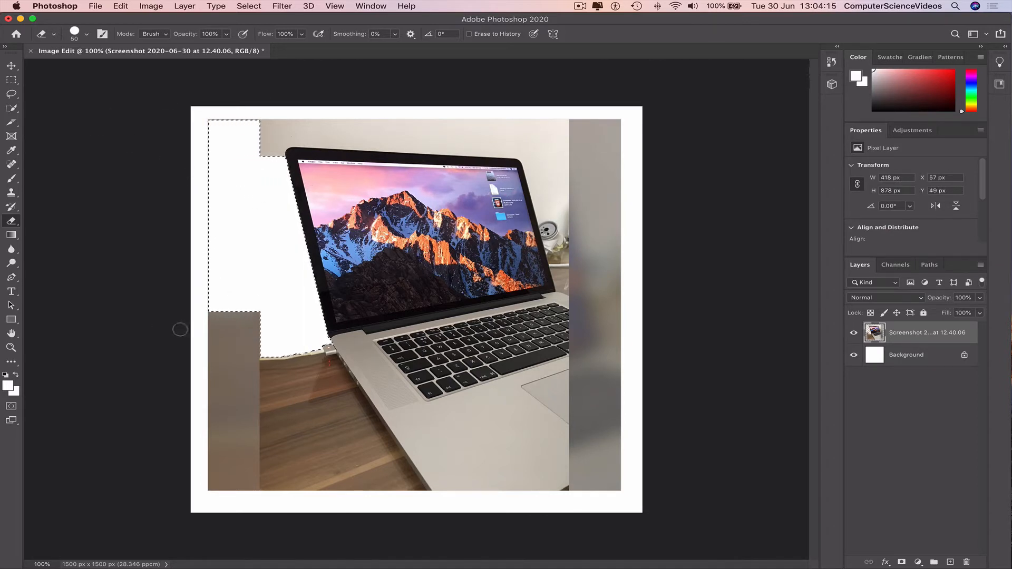
Step: Quick-select and delete the wall above and beside the laptop screen, and likewise the wooden table with the lower-left blurred strip
left_click(11, 108)
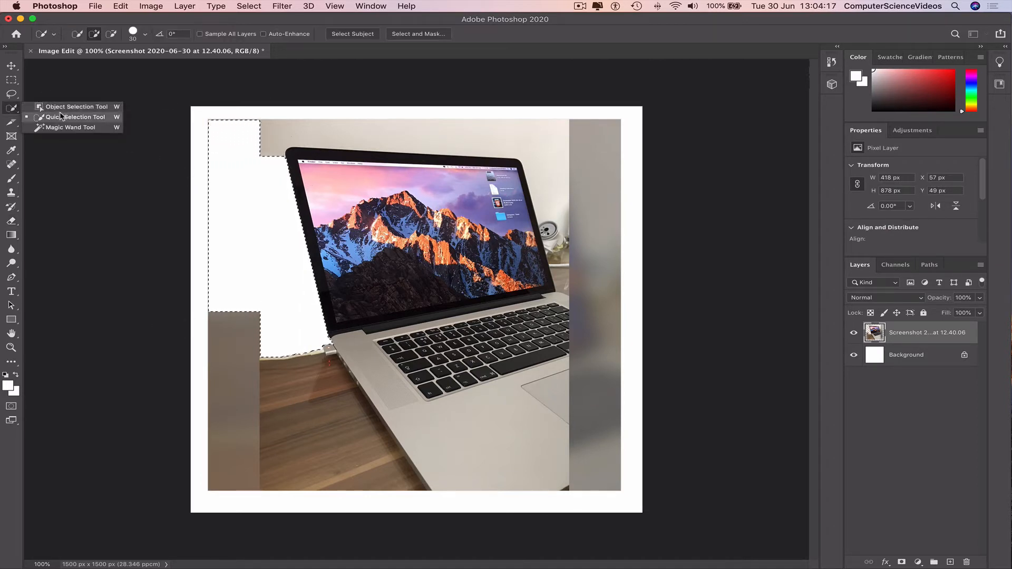
left_click(60, 117)
left_click(397, 136)
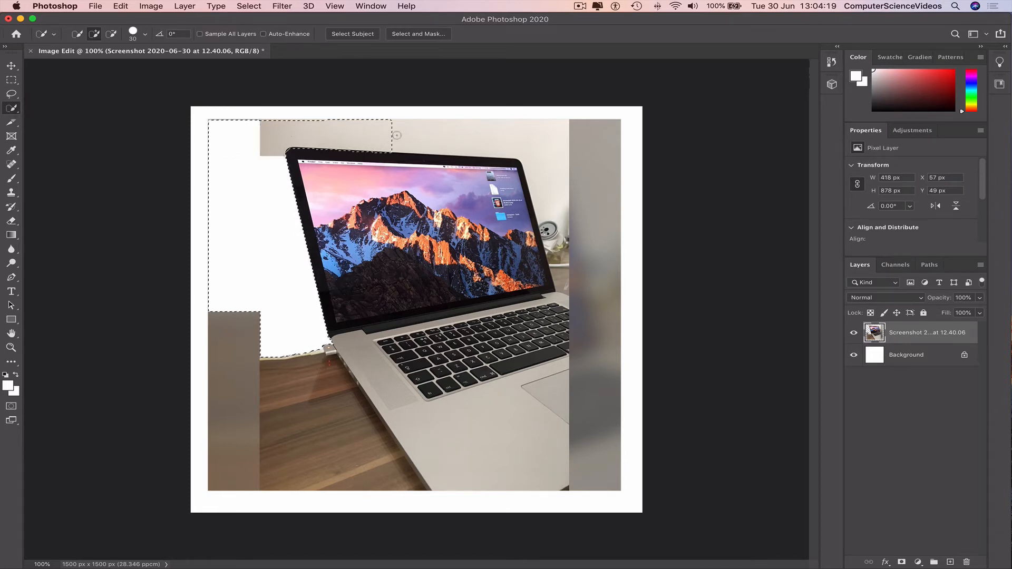
left_click(538, 136)
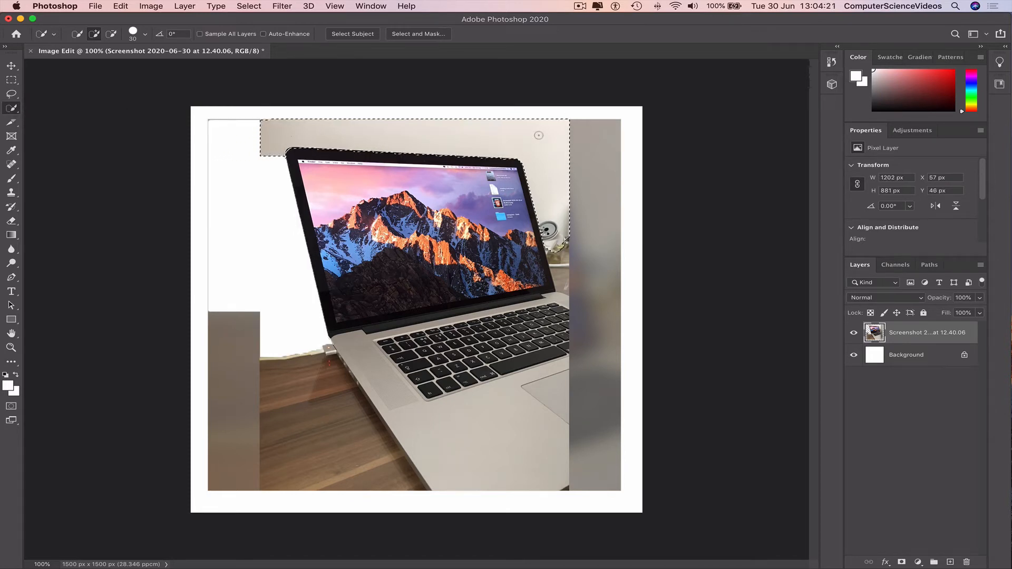
key("Delete")
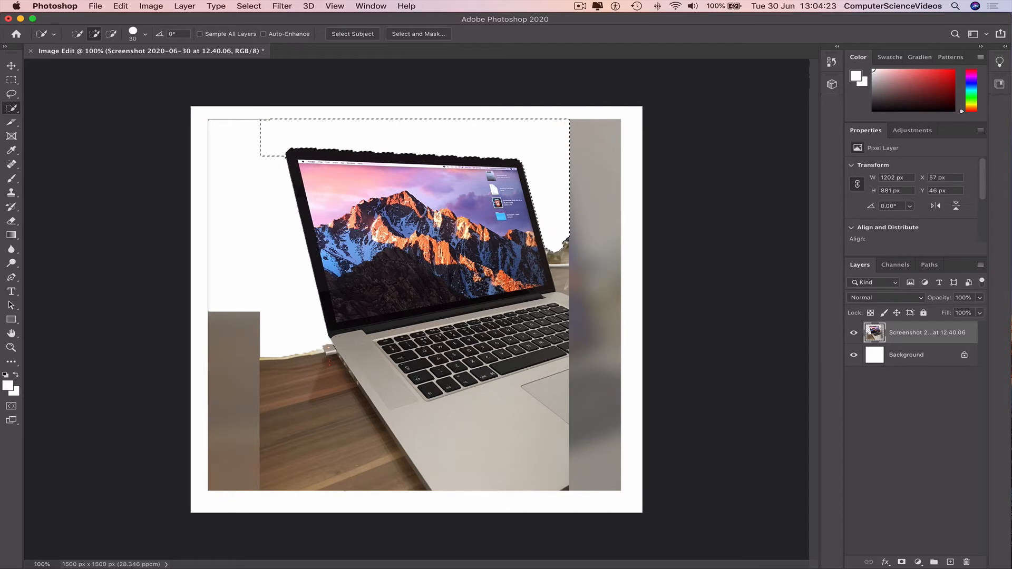
left_click_drag(405, 476, 317, 399)
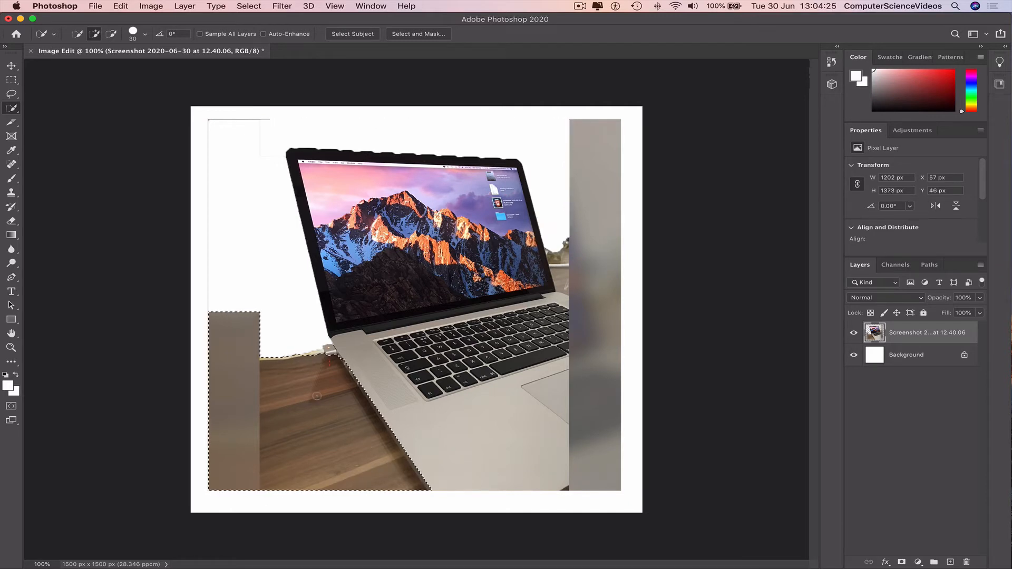
key("Delete")
mouse_move(597, 151)
left_mouse_down()
mouse_move(616, 221)
mouse_move(597, 390)
left_mouse_up()
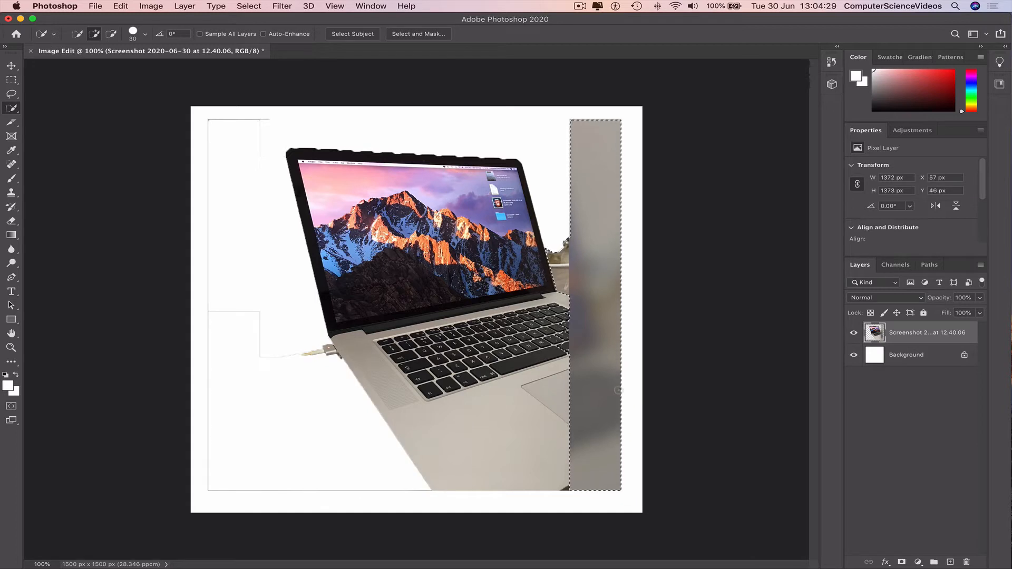
key("super+z")
key("super+z")
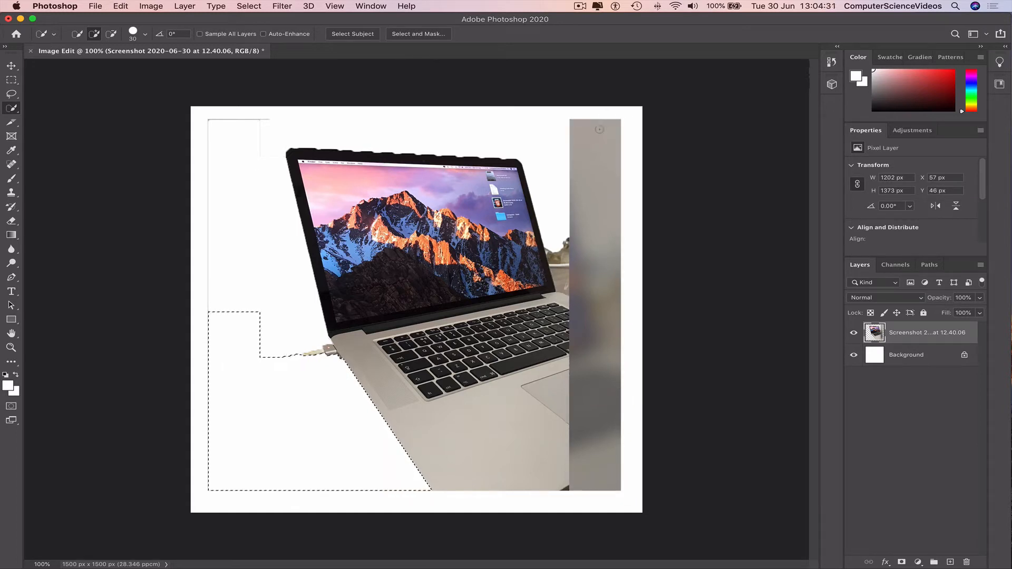
Step: Quick-select and delete the upper part of the blurred strip on the photo's right side in two sections
left_click_drag(602, 126, 603, 190)
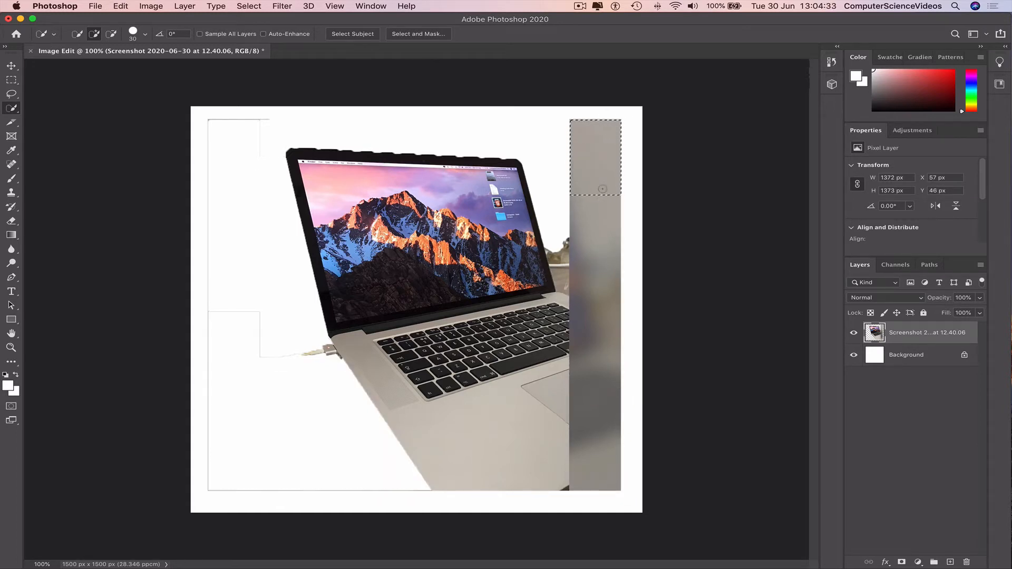
key("Delete")
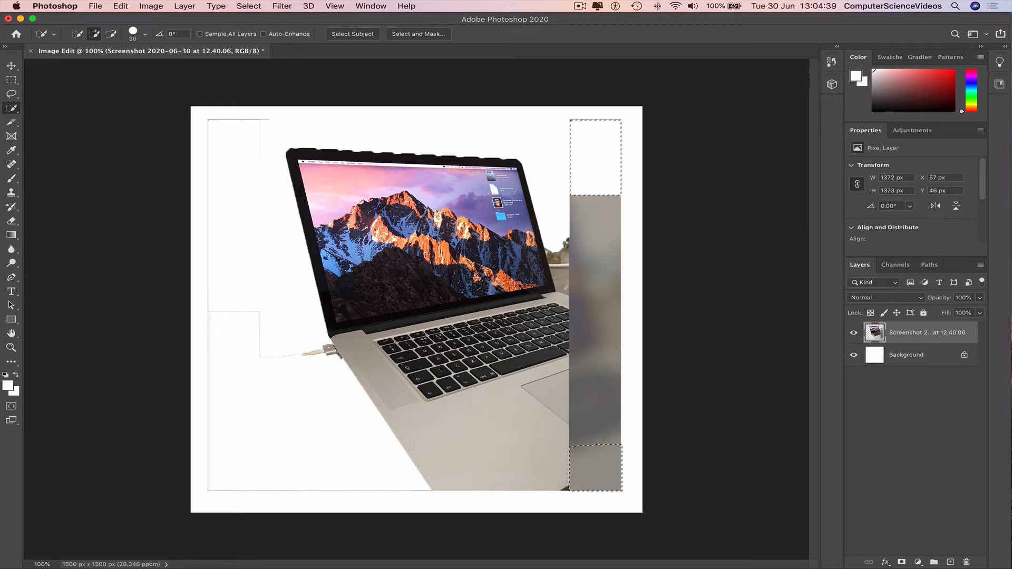
left_click_drag(604, 437, 608, 421)
key("super+z")
key("super+d")
left_click(606, 216)
key("Delete")
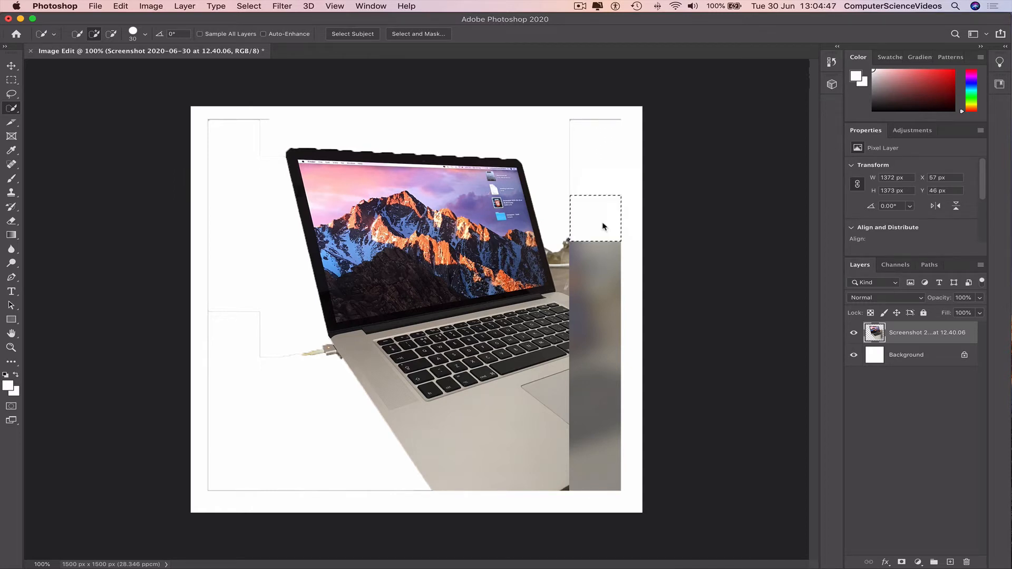
mouse_move(612, 282)
left_mouse_down()
mouse_move(610, 443)
mouse_move(587, 437)
mouse_move(577, 327)
left_mouse_up()
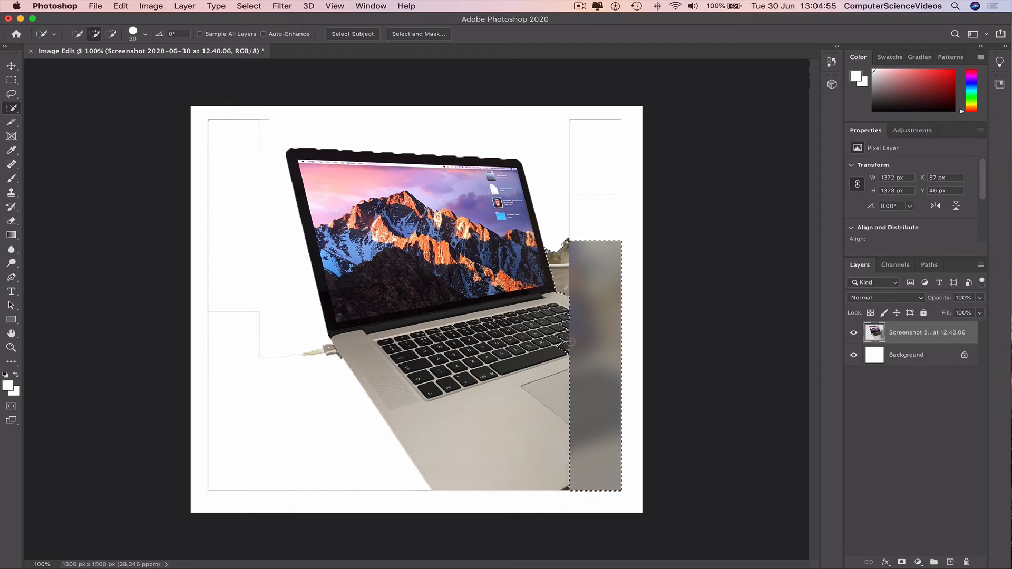
left_click_drag(583, 344, 563, 335)
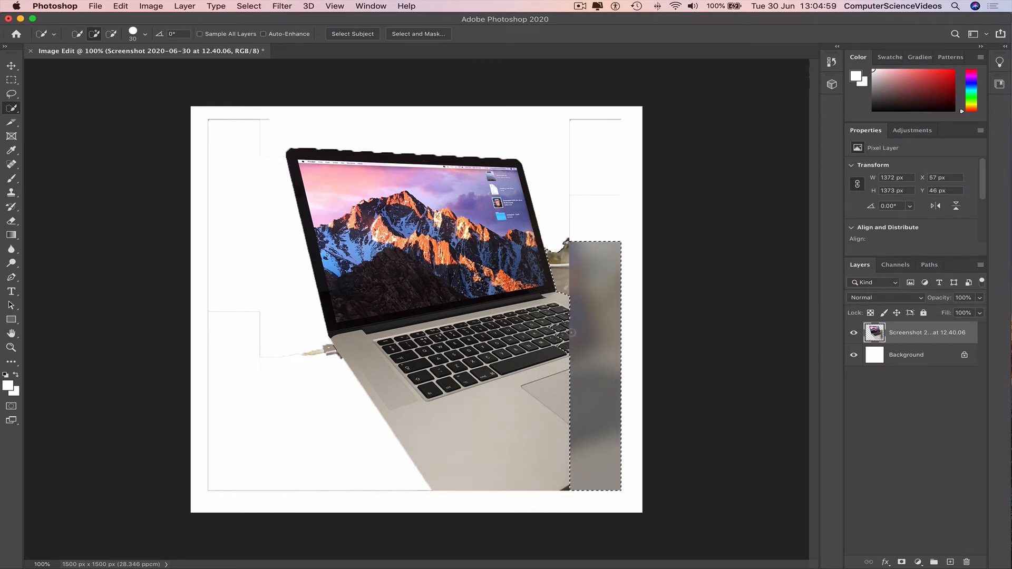
right_click(565, 335)
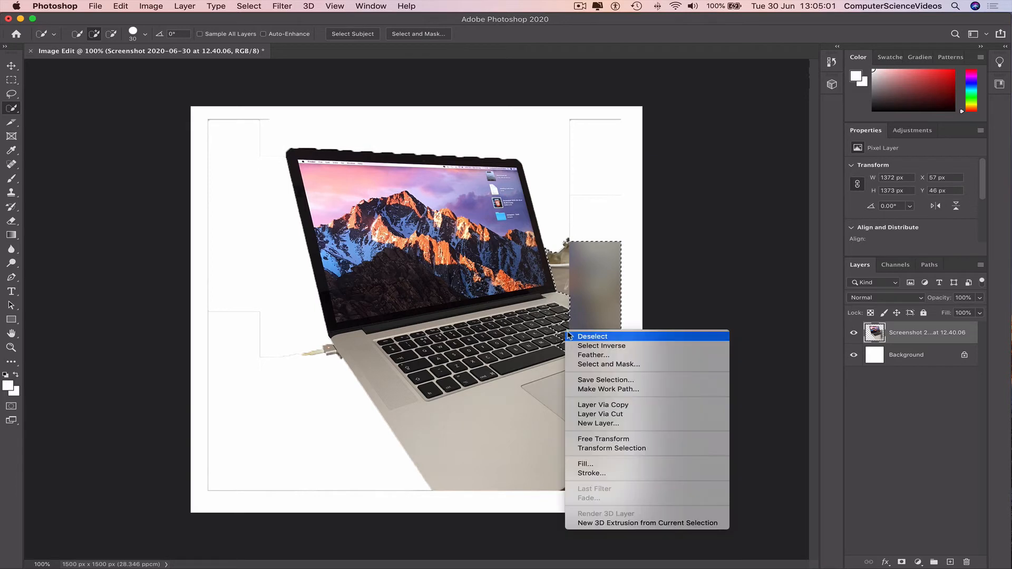
left_click(584, 334)
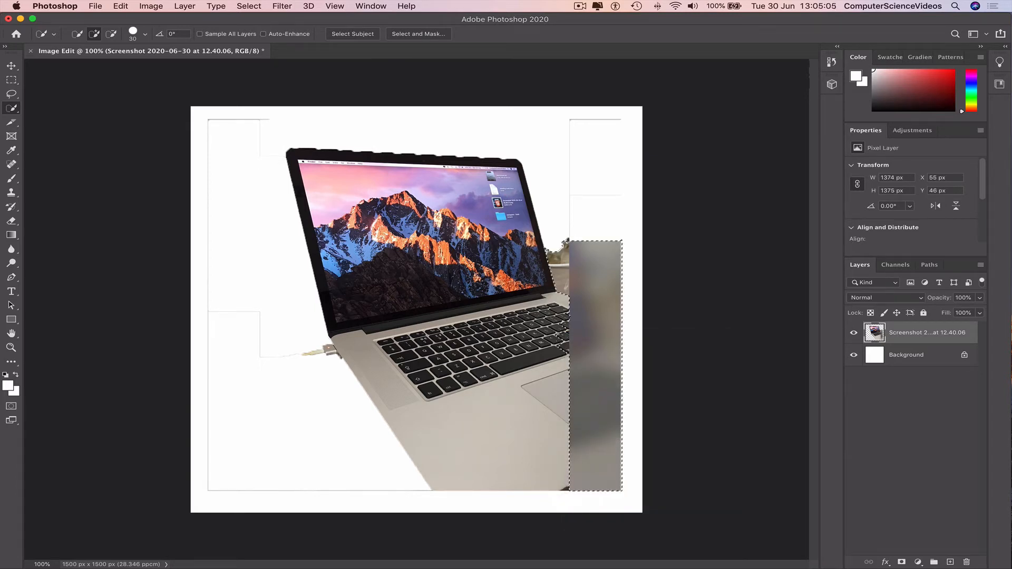
key("super+d")
left_click_drag(605, 474, 596, 313)
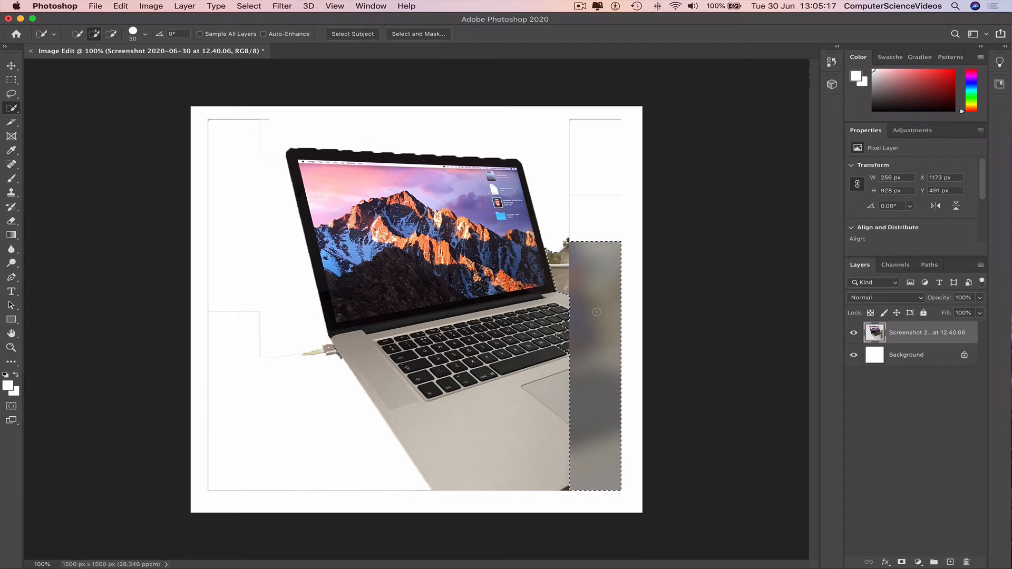
key("super+x")
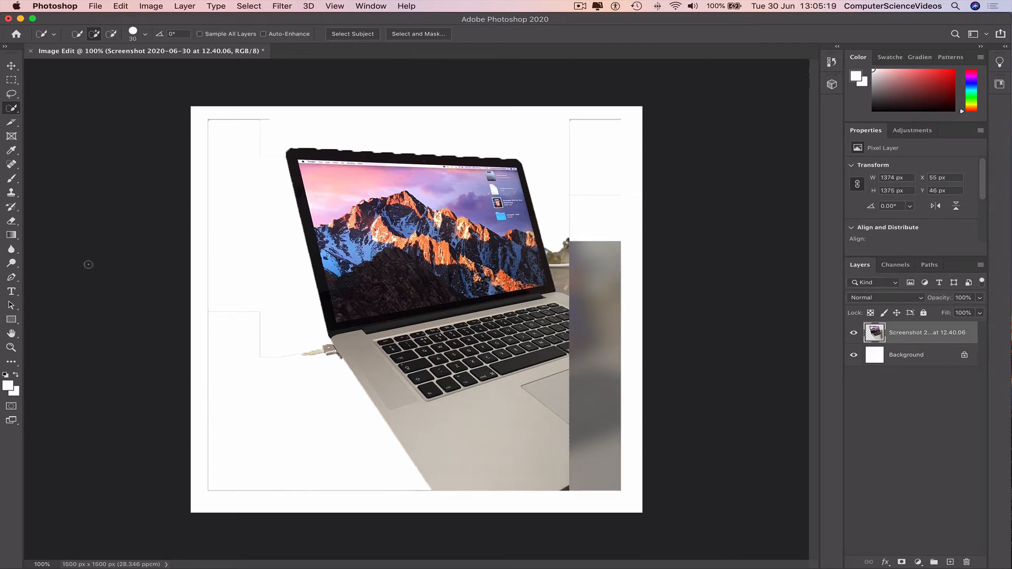
Step: Delete the rest of the blurred right strip using a Rectangular Marquee selection of about 217 × 1190 px
left_click(5, 80)
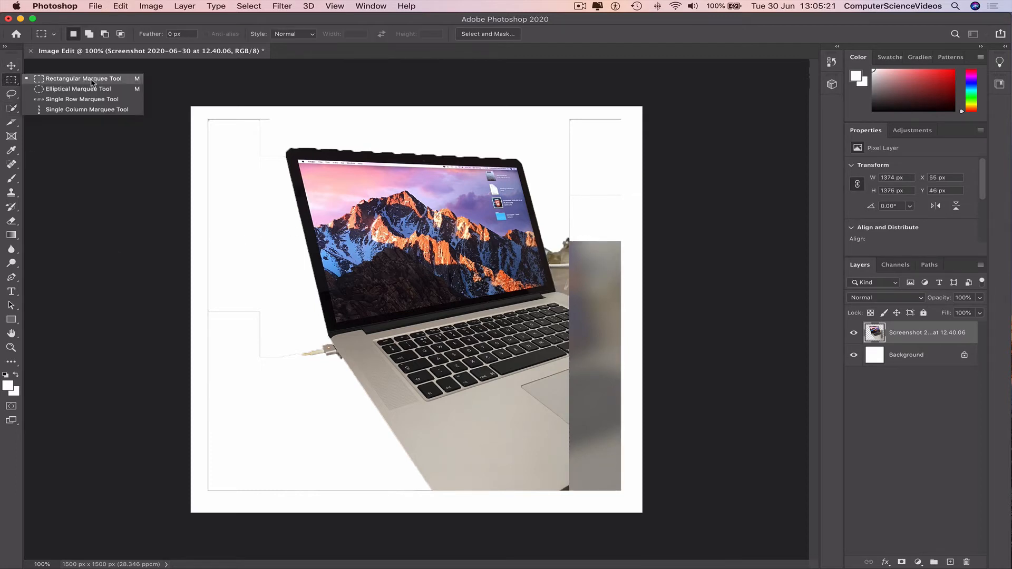
left_click(92, 80)
left_click_drag(633, 502, 569, 180)
key("Delete")
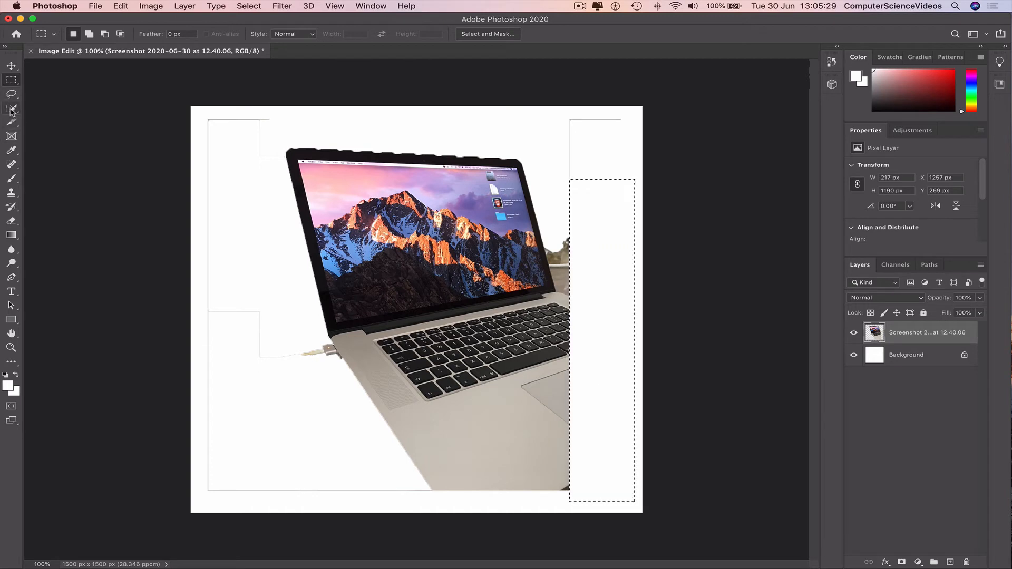
Step: Quick-select and delete the background patch right of the laptop's hinge, and likewise the cable plug on its left side
left_click(11, 108)
left_click(92, 119)
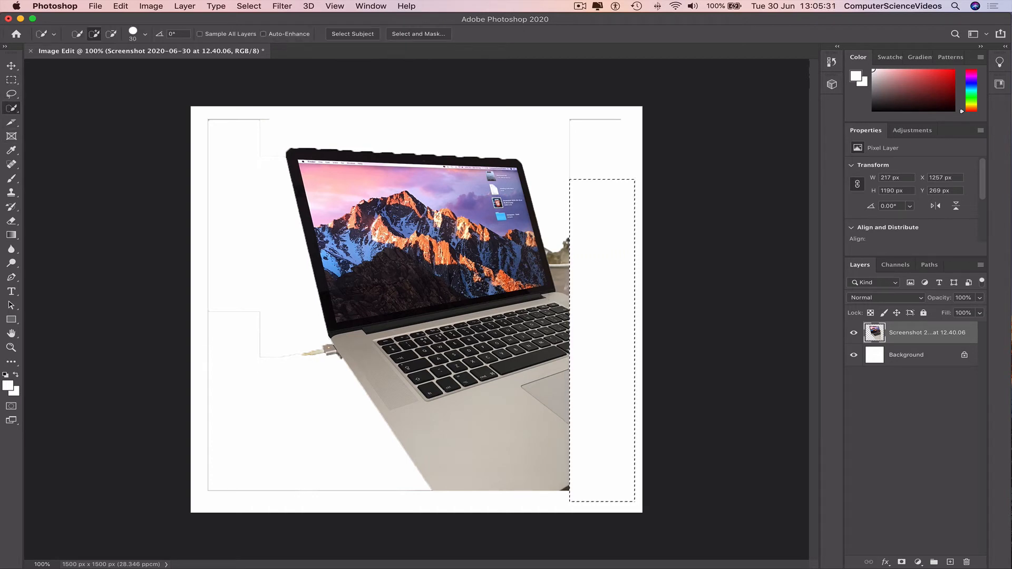
left_click_drag(564, 261, 565, 285)
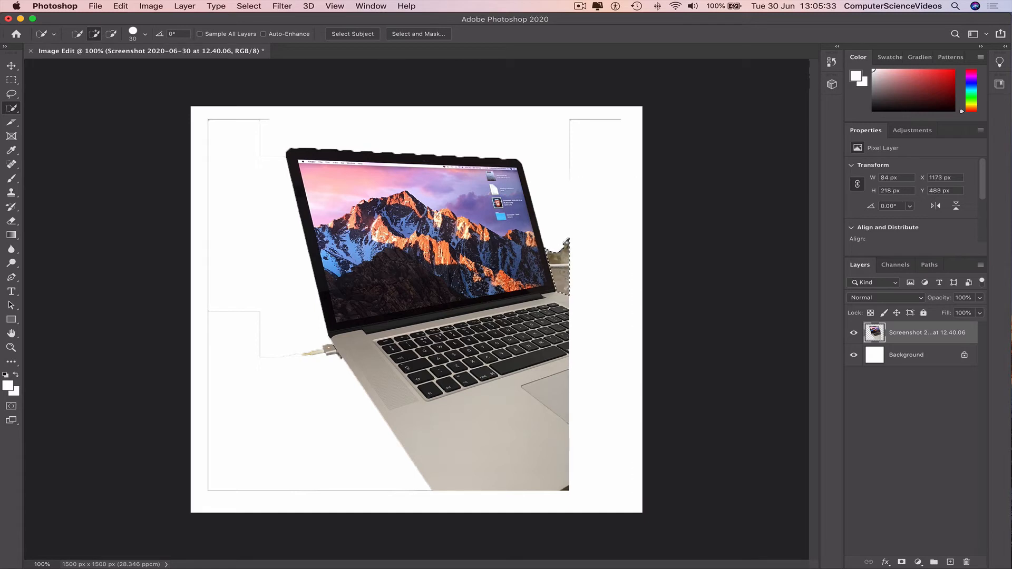
key("Delete")
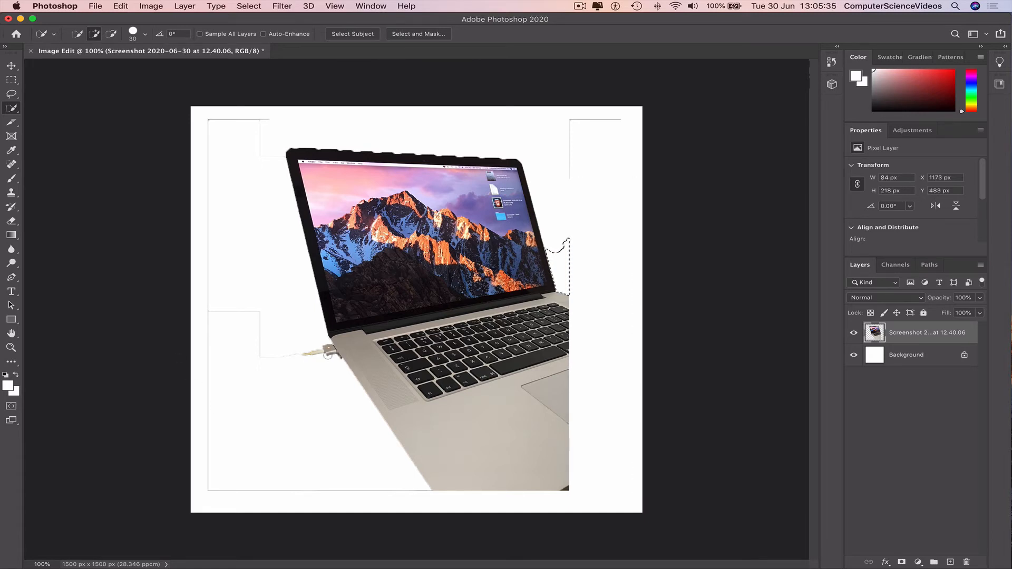
key("super+d")
left_click_drag(327, 350, 269, 359)
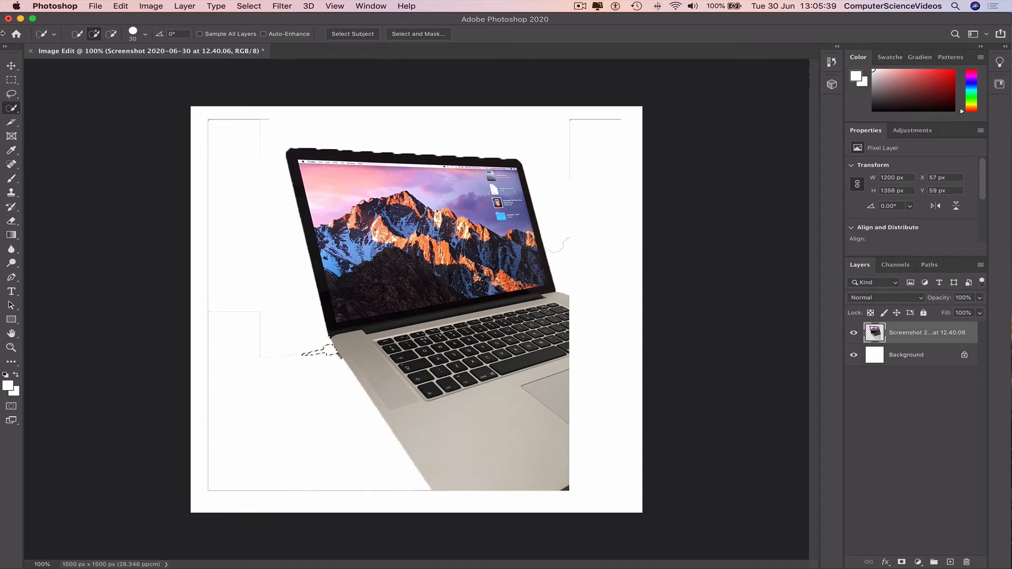
Step: Delete the leftover outlines along the photo's left and bottom edges using Rectangular Marquee selections of about 245 × 1452 px and 475 × 80 px
left_click_drag(11, 80, 47, 78)
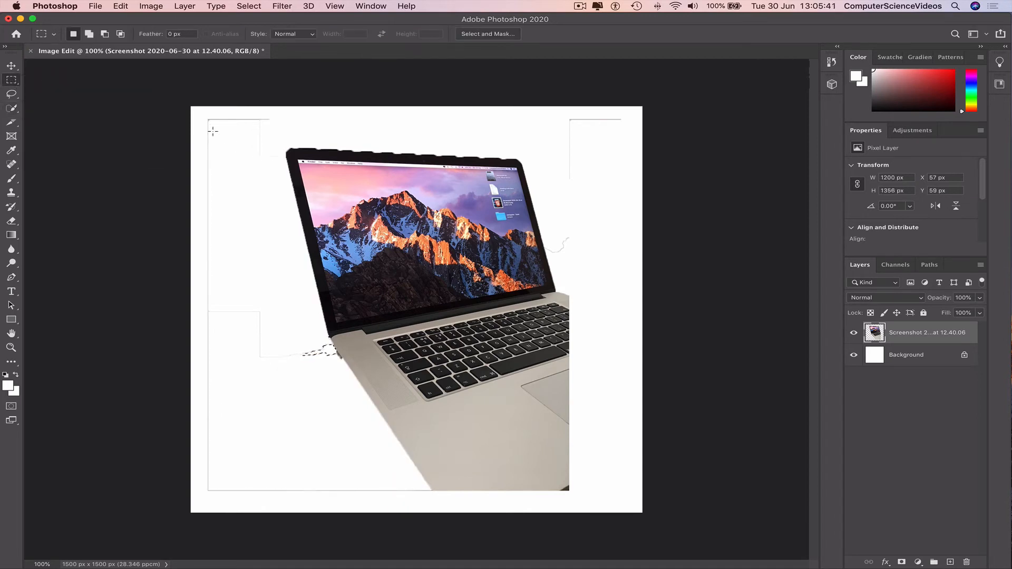
mouse_move(201, 111)
left_mouse_down()
mouse_move(291, 499)
mouse_move(274, 505)
left_mouse_up()
key("Delete")
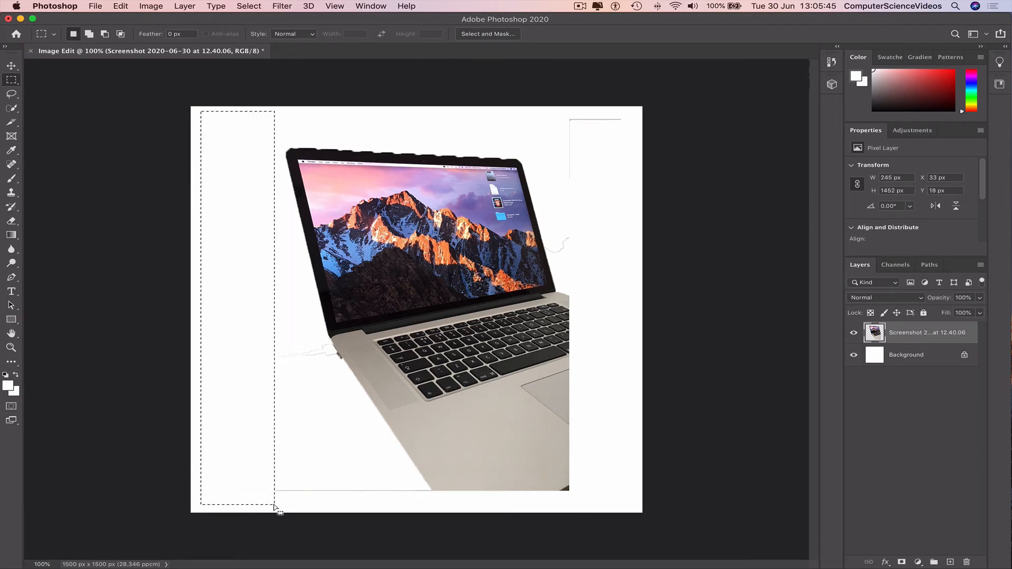
left_click_drag(410, 479, 266, 500)
key("Delete")
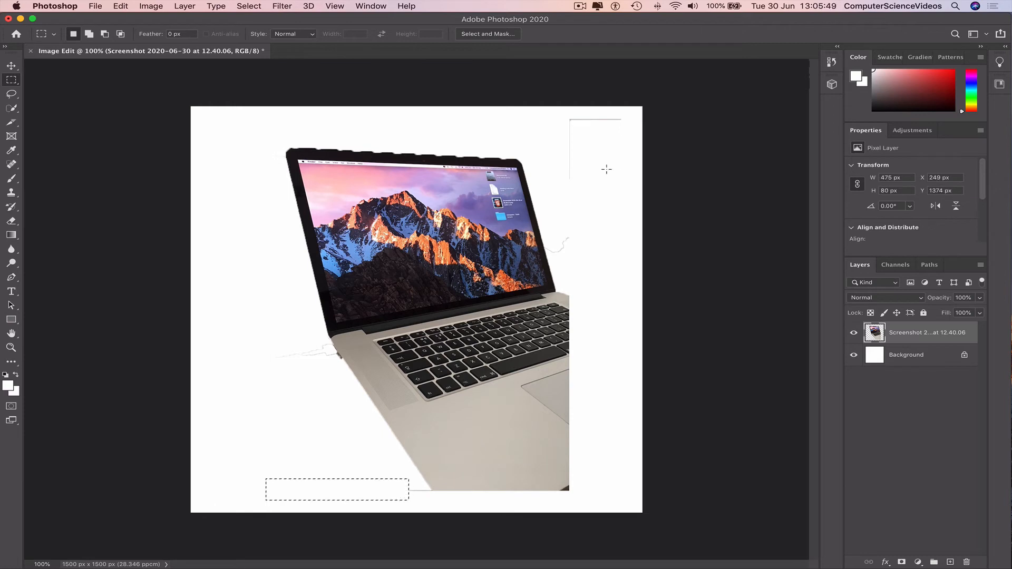
Step: Clear the upper-right corner outline and the faint cable traces using Rectangular Marquee selections of about 190 × 364 px and 175 × 355 px
left_click_drag(622, 206, 563, 97)
key("Delete")
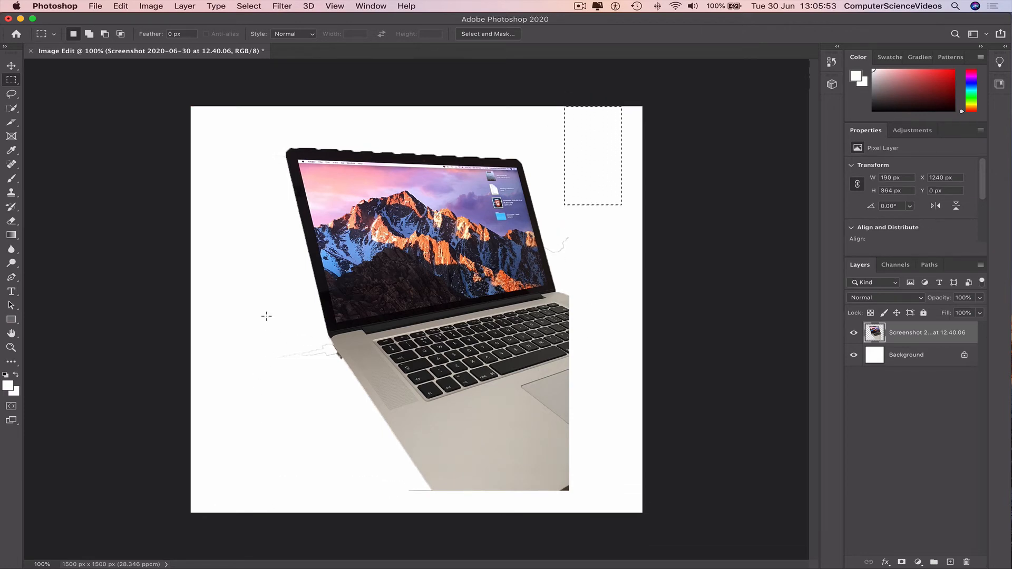
left_click_drag(266, 317, 319, 412)
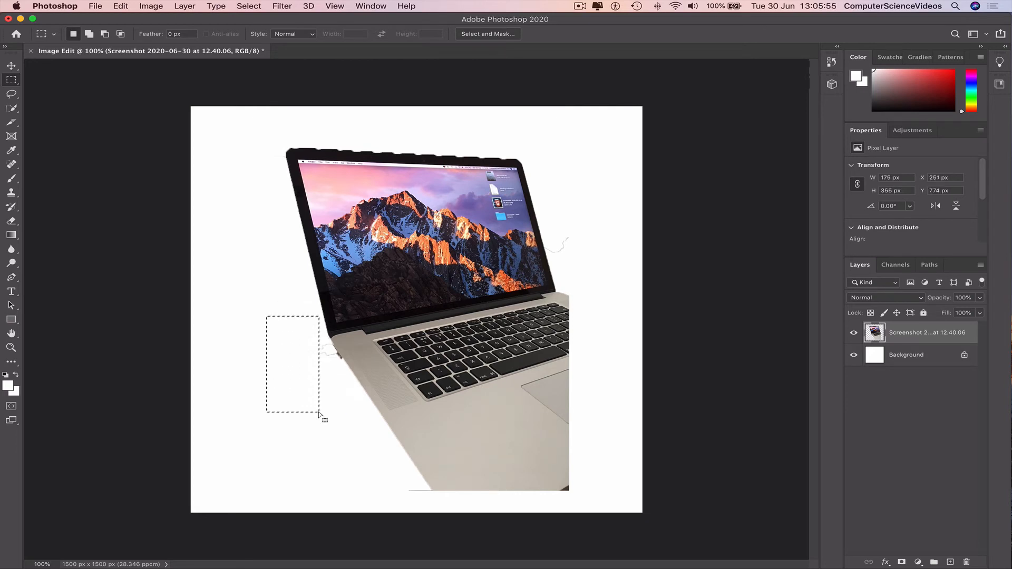
Step: Try to erase the stray outline right of the laptop screen with the 50 px Eraser
left_click(12, 221)
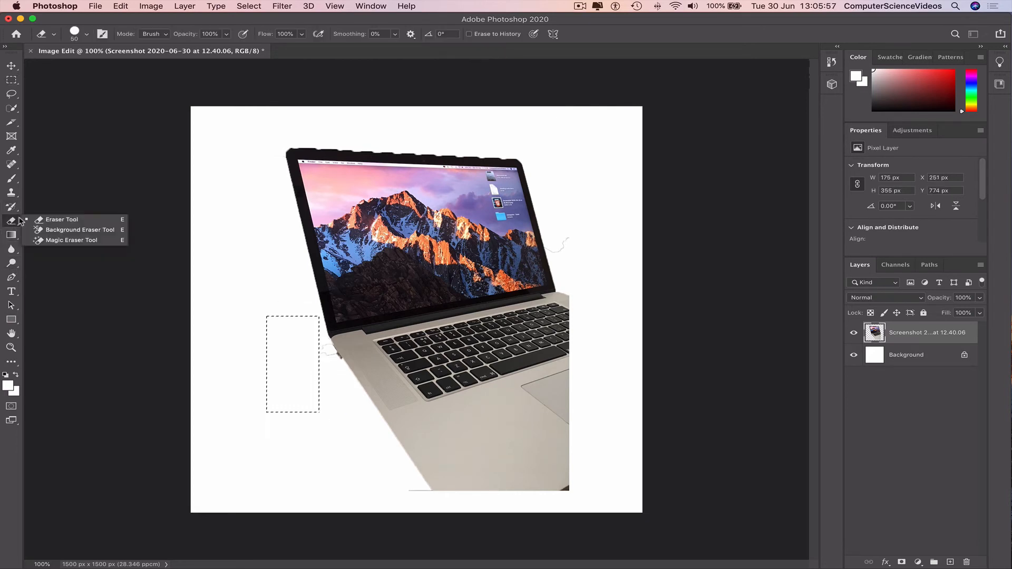
left_click(63, 219)
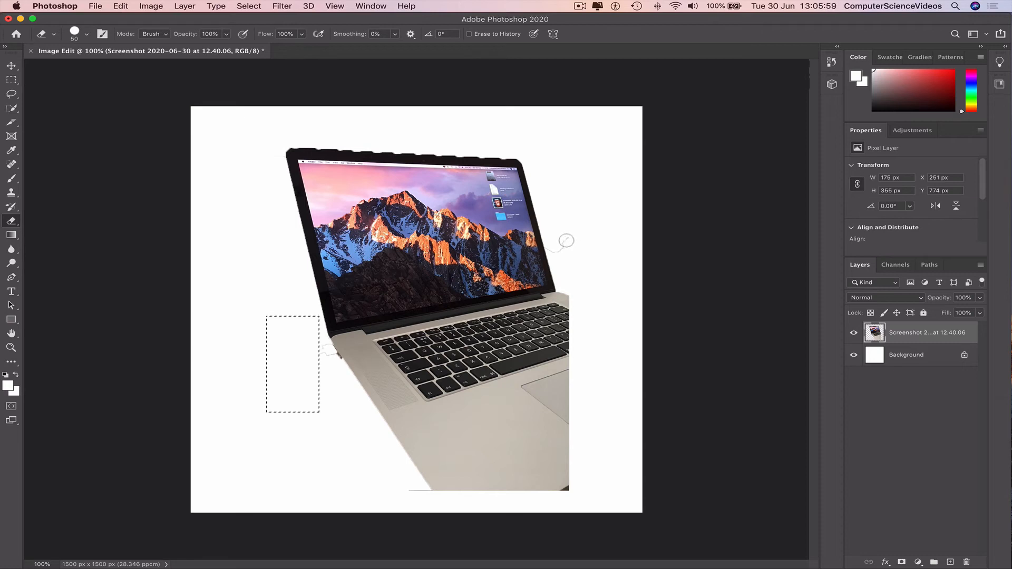
left_click(11, 65)
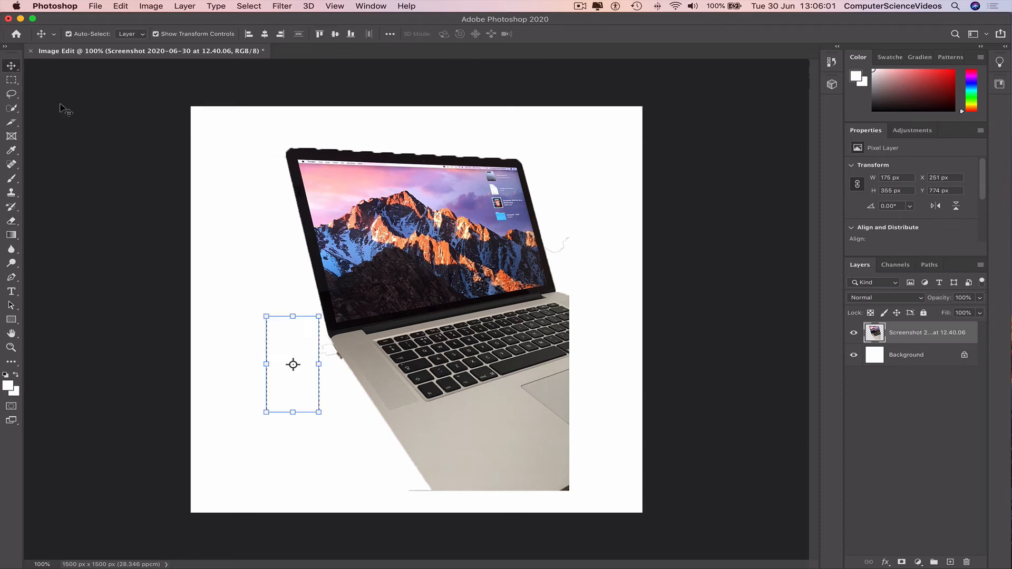
left_click(62, 113)
left_click(12, 221)
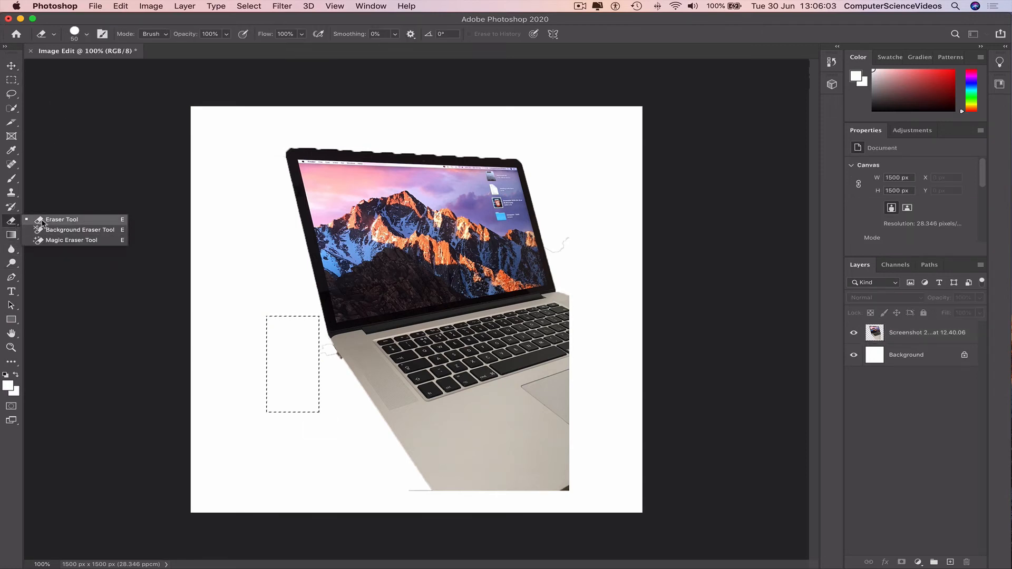
left_click(63, 220)
left_click(563, 245)
left_click(580, 199)
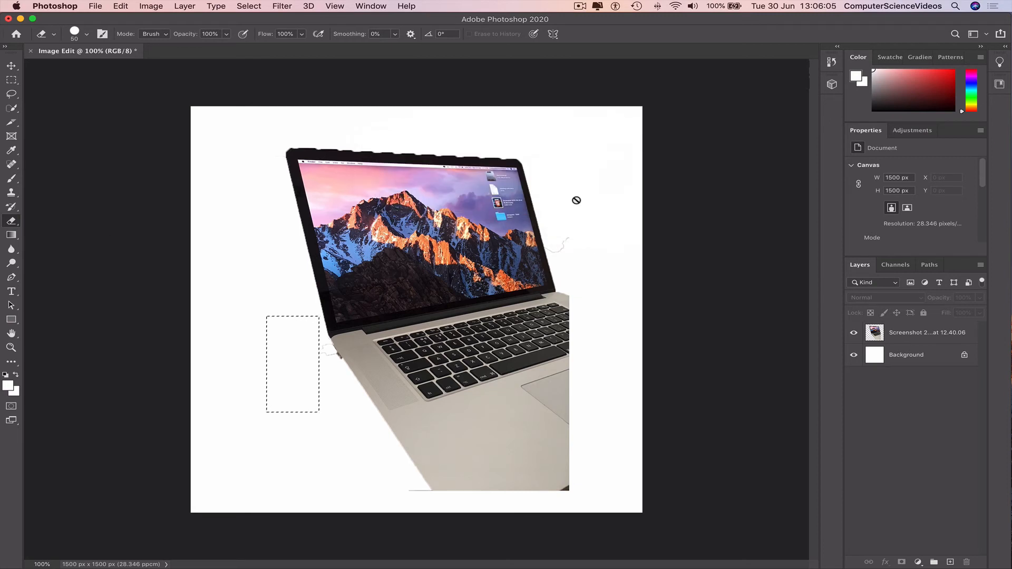
Step: Clear the rectangular marquee selection beside the laptop's left edge
left_click(12, 65)
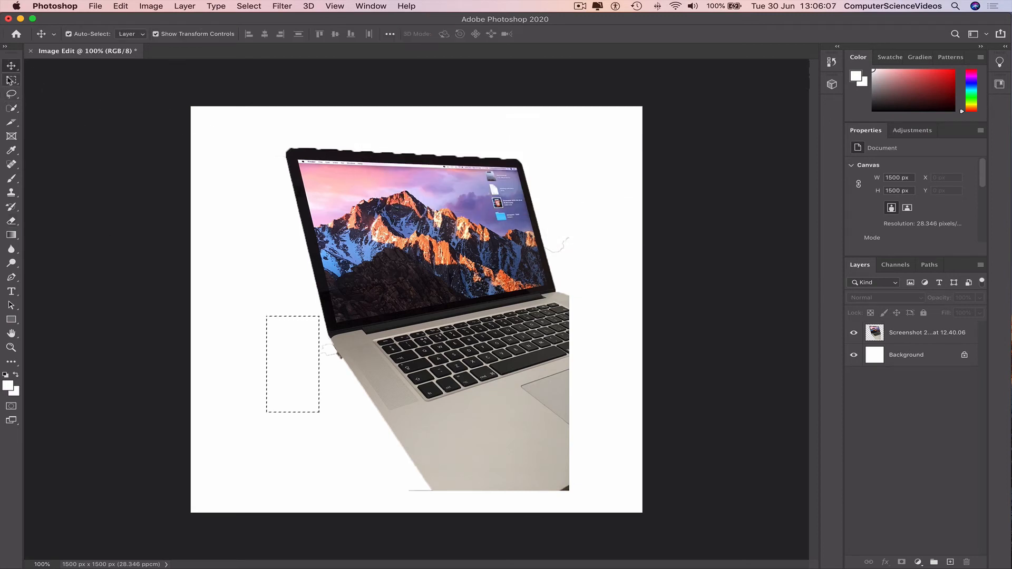
left_click(11, 80)
left_click(110, 126)
Step: Try again to erase the stray outline beside the screen without selecting a layer
left_click(11, 65)
left_click(11, 221)
left_click(63, 220)
left_click(572, 242)
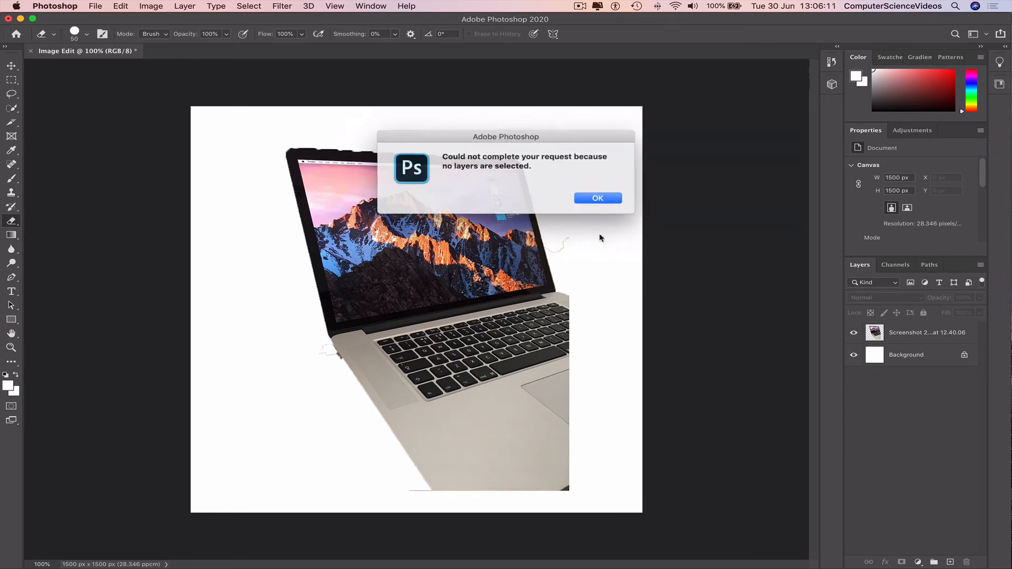
key("Return")
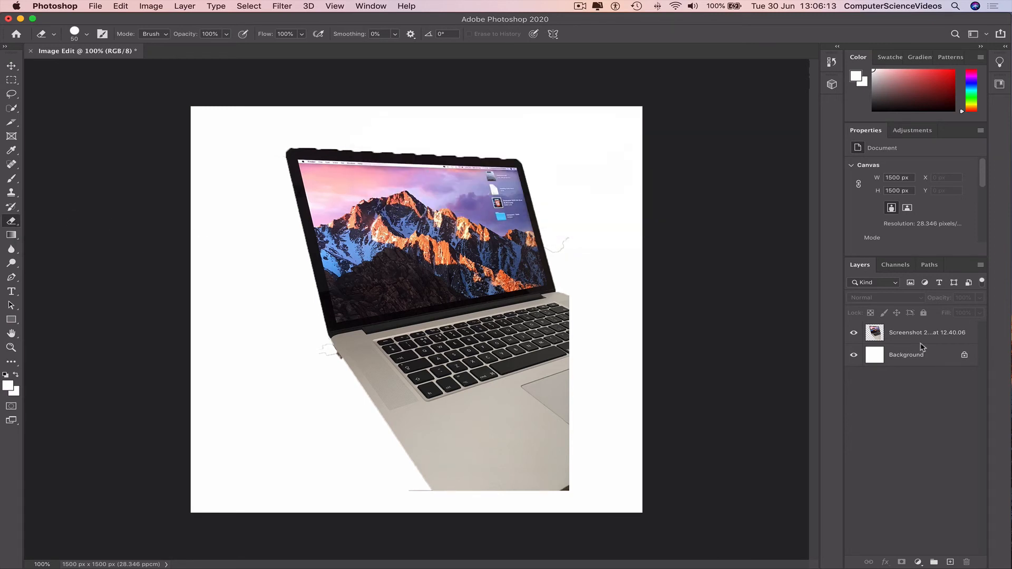
Step: Select the laptop photo layer, erase the remaining stray traces beside the screen, cable port and bottom edge, and deselect the layer
left_click(922, 344)
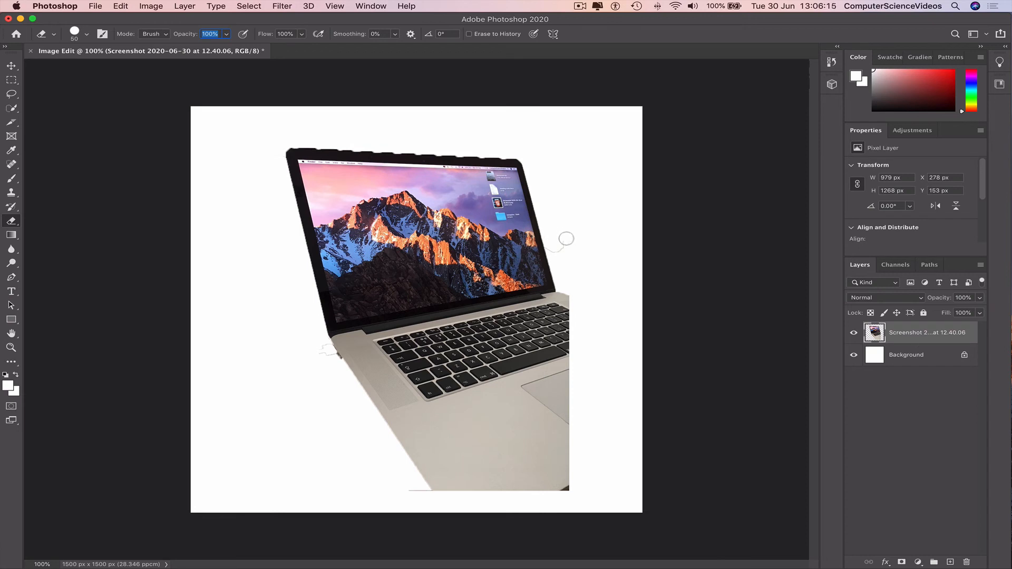
left_click_drag(566, 239, 563, 251)
left_click_drag(398, 488, 428, 492)
key("v")
left_click(48, 118)
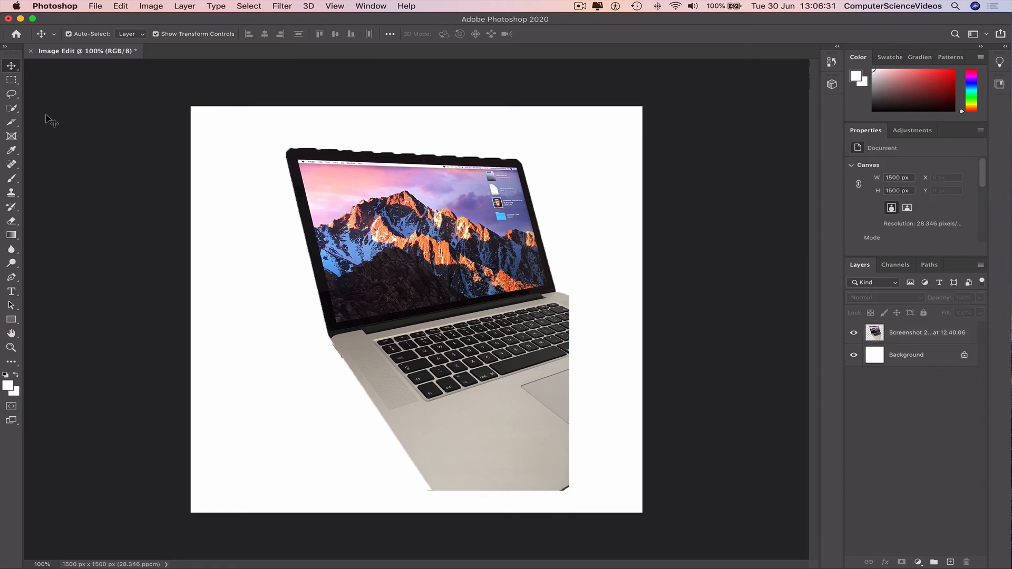
Step: Move the laptop to X 521 px, Y 254 px against the canvas's right edge, and switch to the Finder desktop
left_click_drag(484, 323, 550, 348)
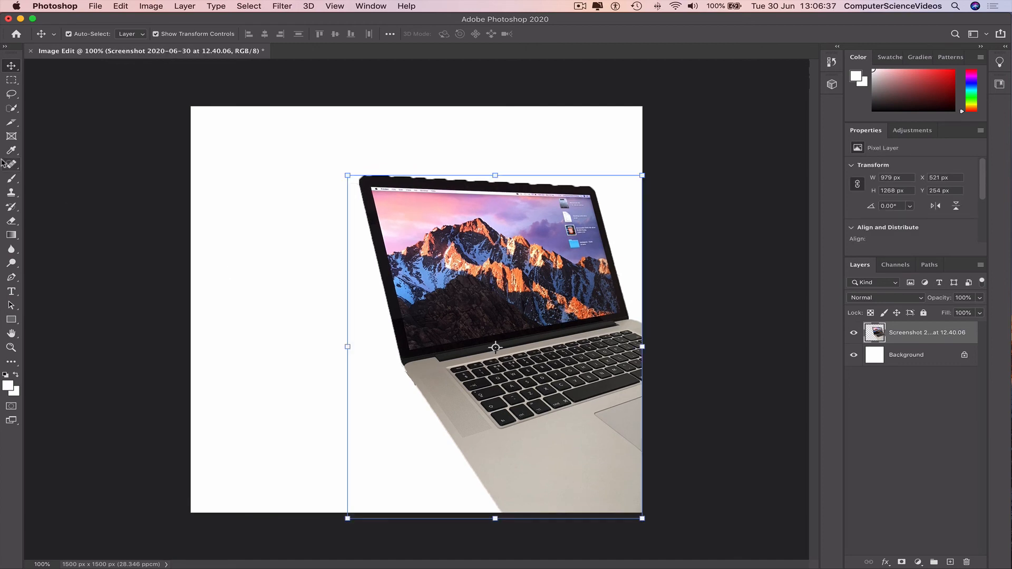
left_click(137, 77)
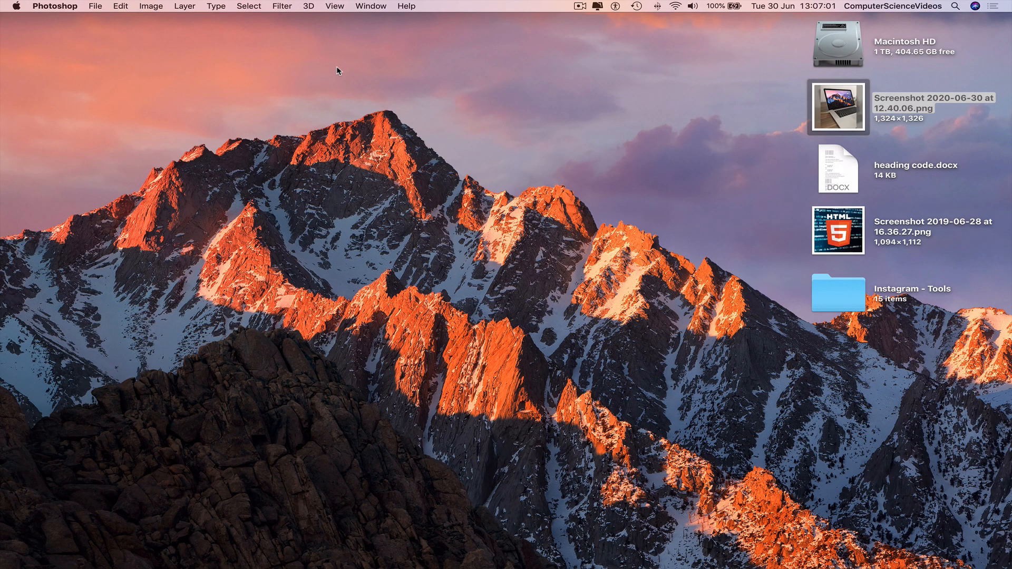
left_click(338, 70)
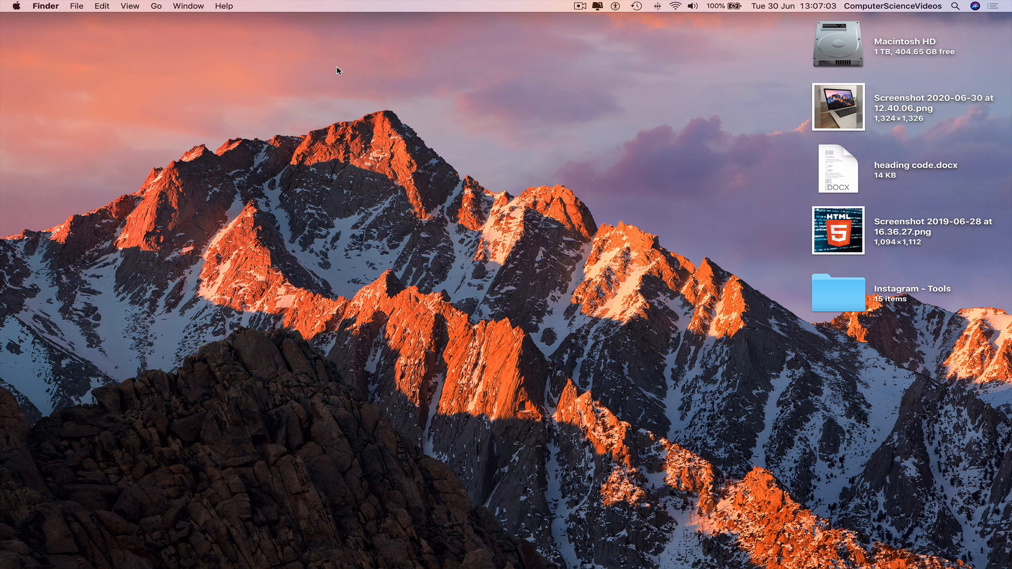